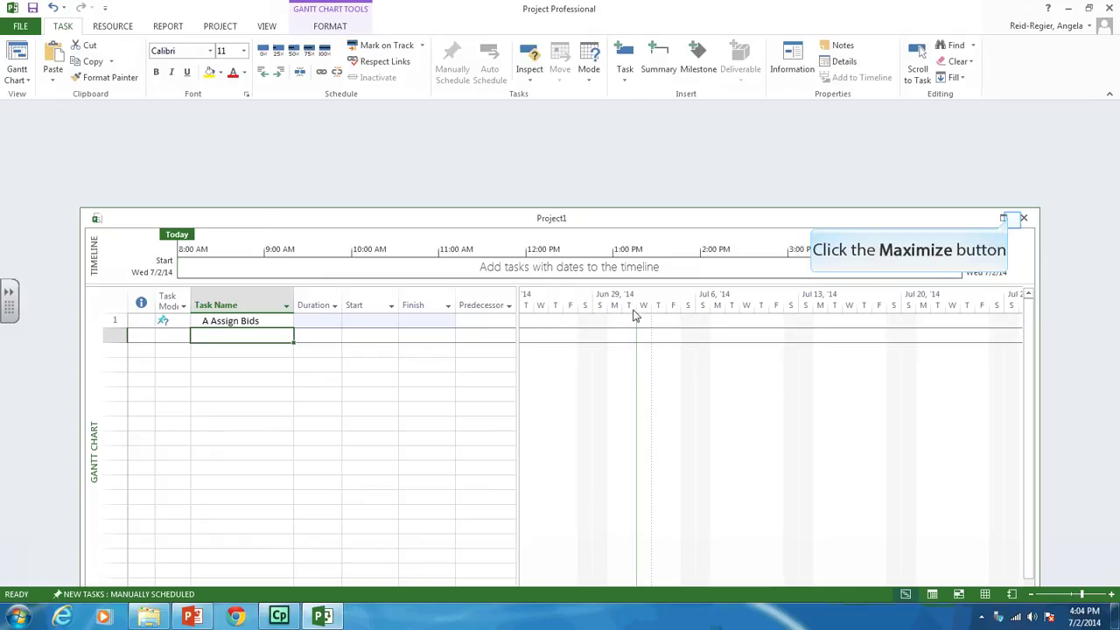
Step: Maximize the project window and add the tasks "B Document Awards" and "C Calculate Costs" below A Assign Bids
click(1004, 217)
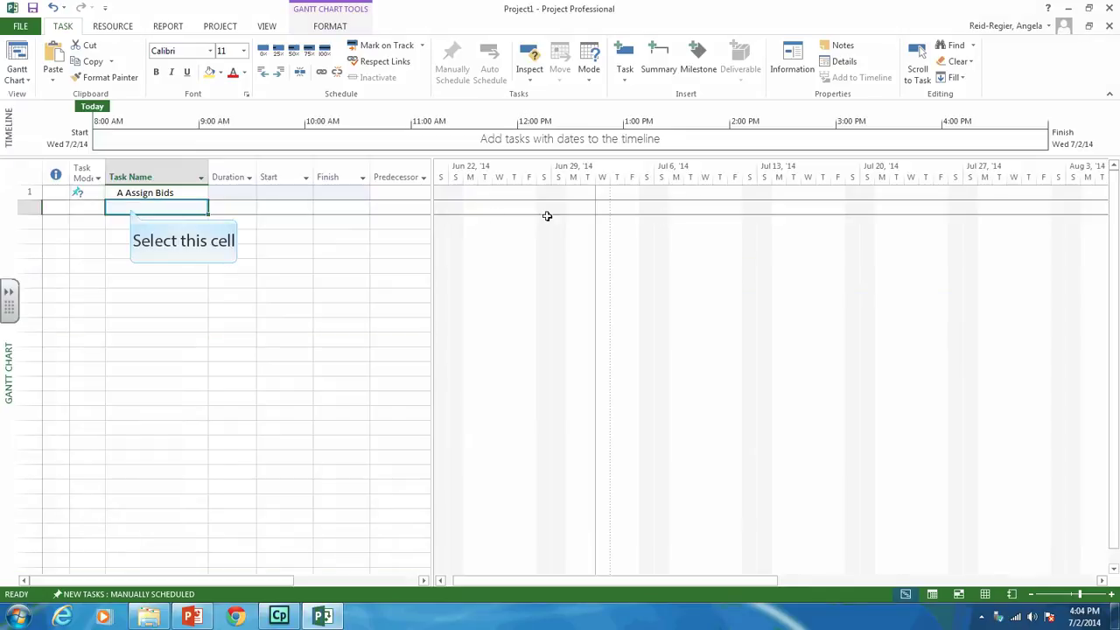
click(131, 208)
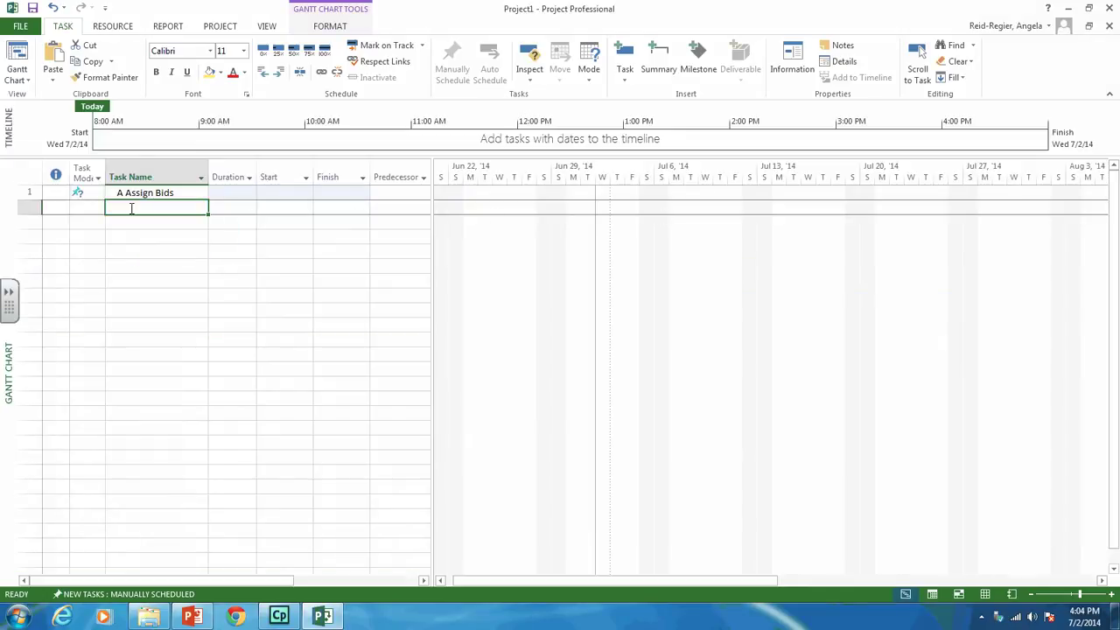
text(B Document Awards)
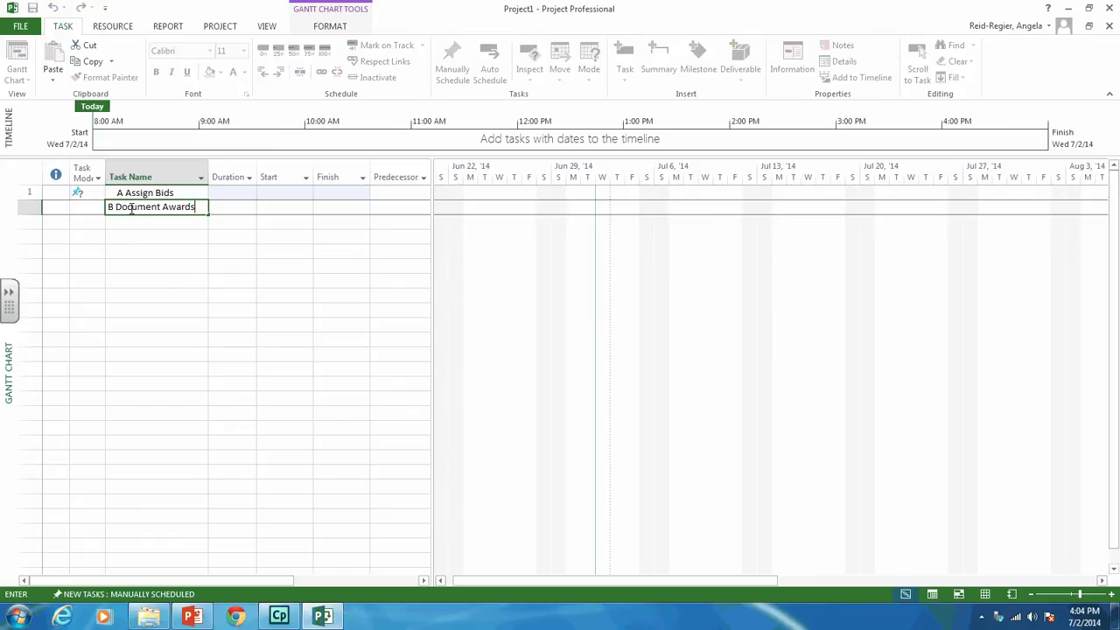
key(Return)
text(C Cal)
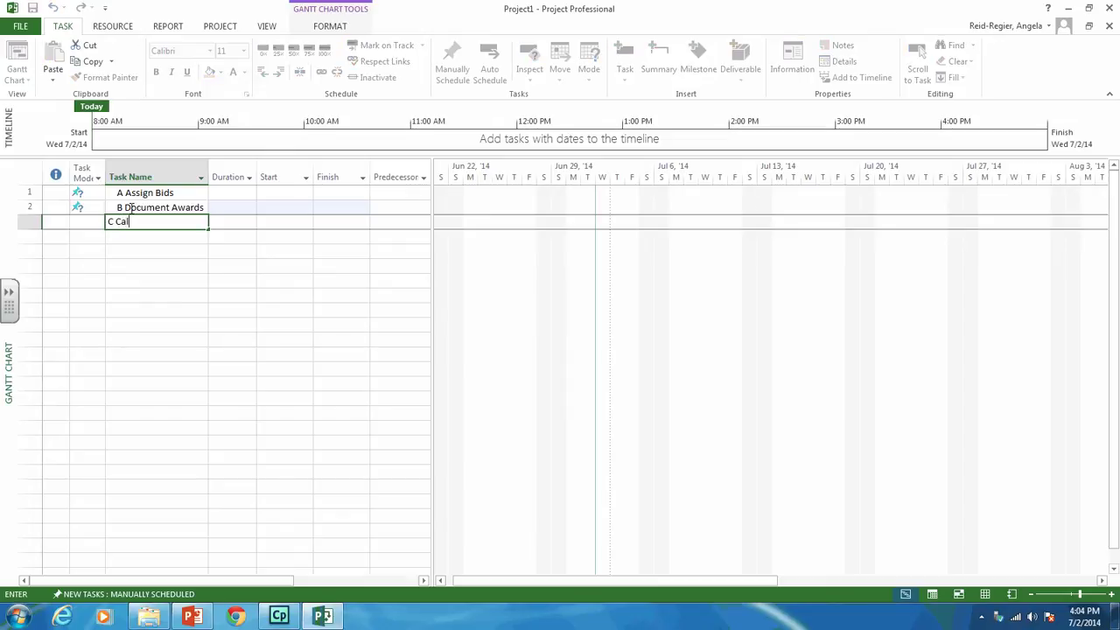
text(culate Costs)
key(Return)
Step: Add the tasks "D Select Winning Bids" and "E Develop PR Campaing" in the rows below C Calculate Costs
text(D Select Win)
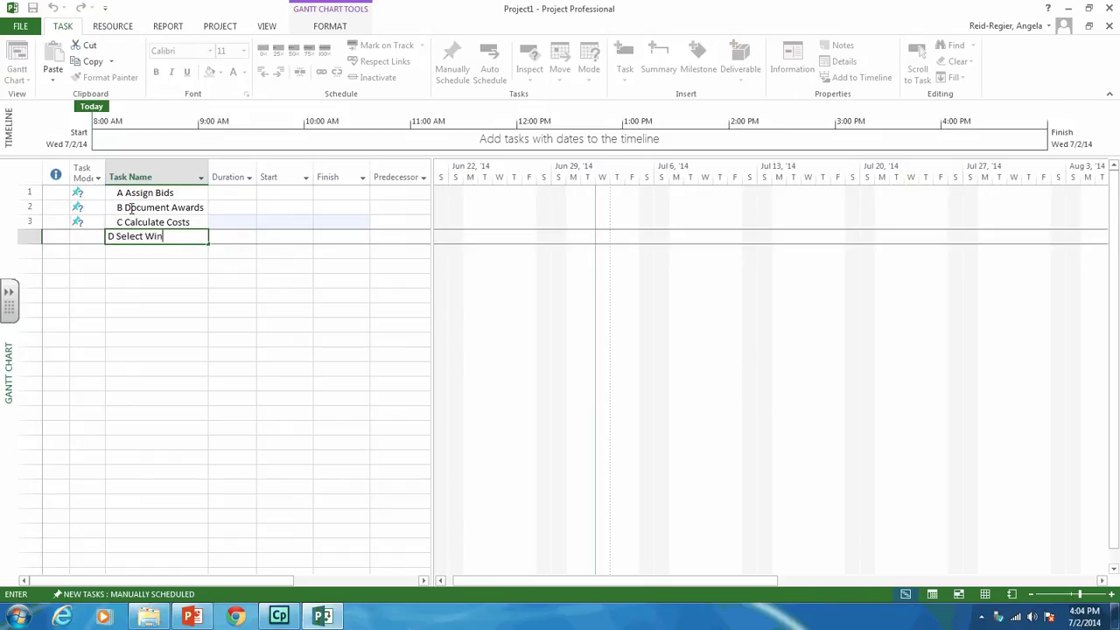
text(ning Bids)
key(Escape)
key(Return)
text(E)
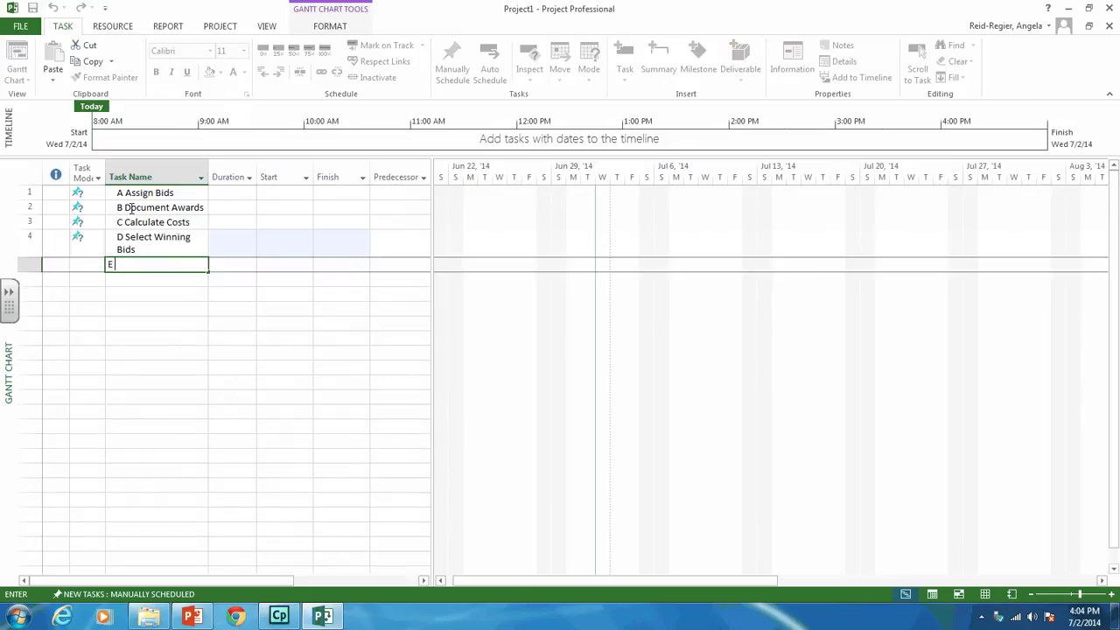
text( Develop PR Campaing)
key(Return)
key(Up)
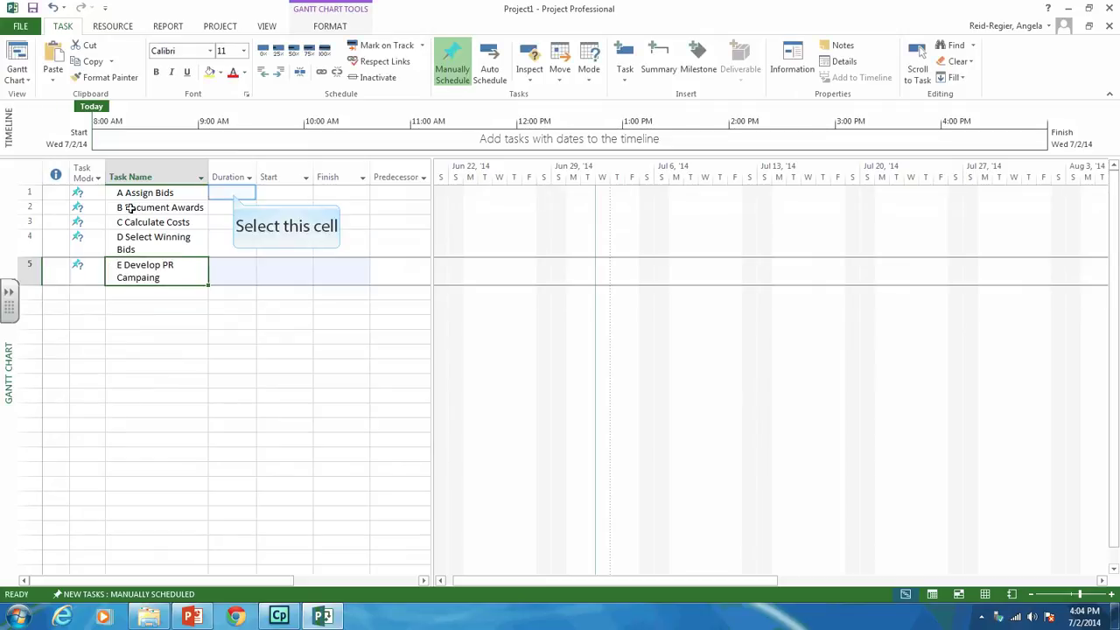
Step: Set the durations of tasks A, B and C to 5 days each and dismiss the Planning Wizard message
click(233, 193)
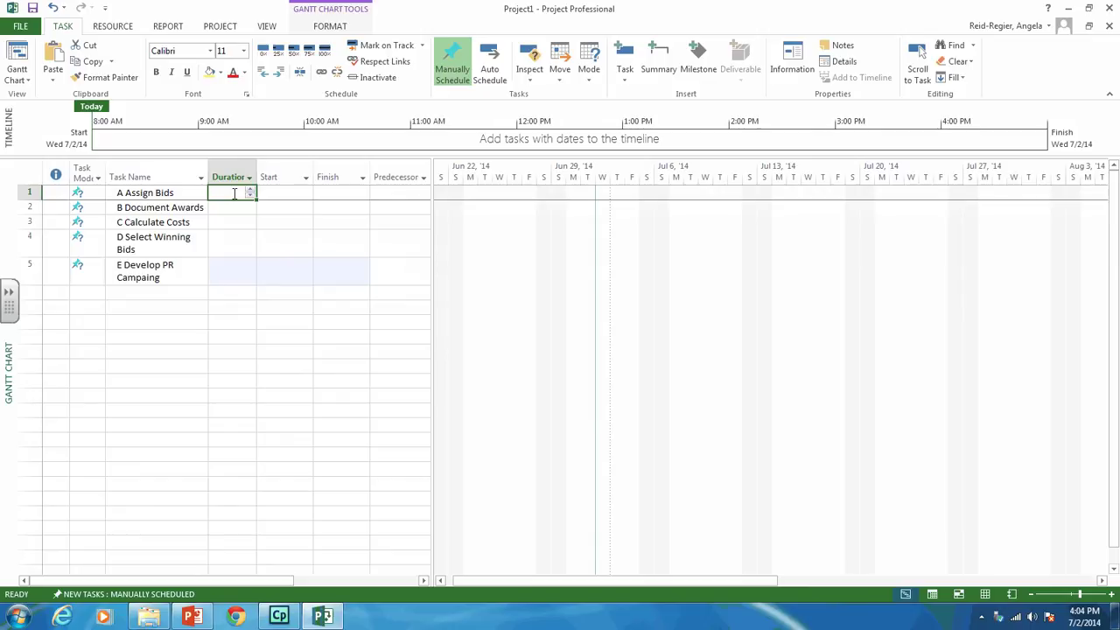
text(5)
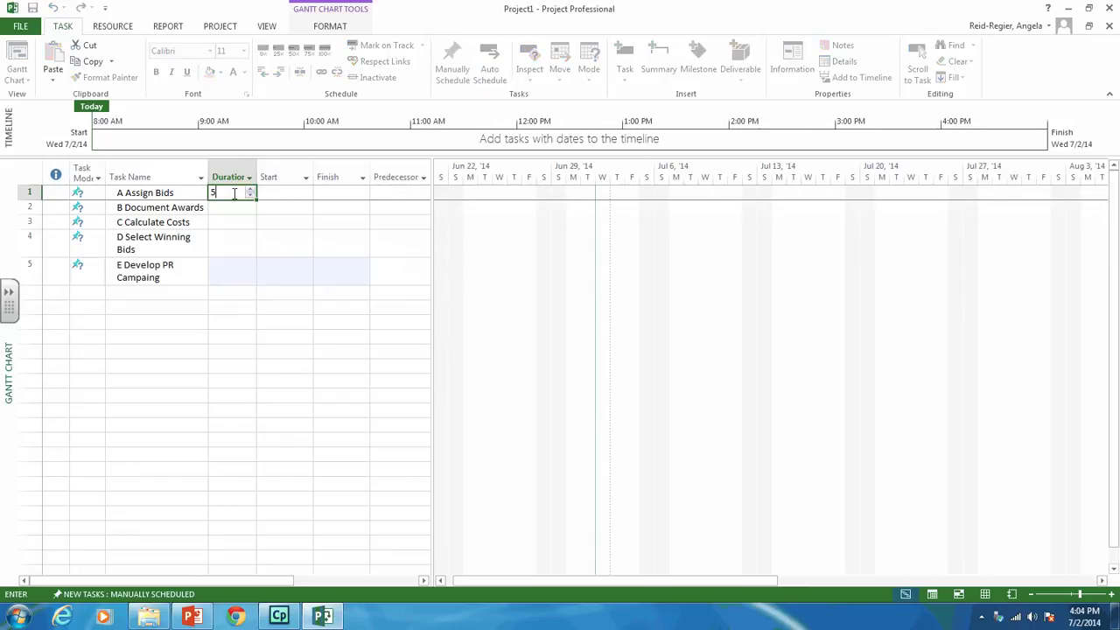
key(Return)
text(5 days)
key(Return)
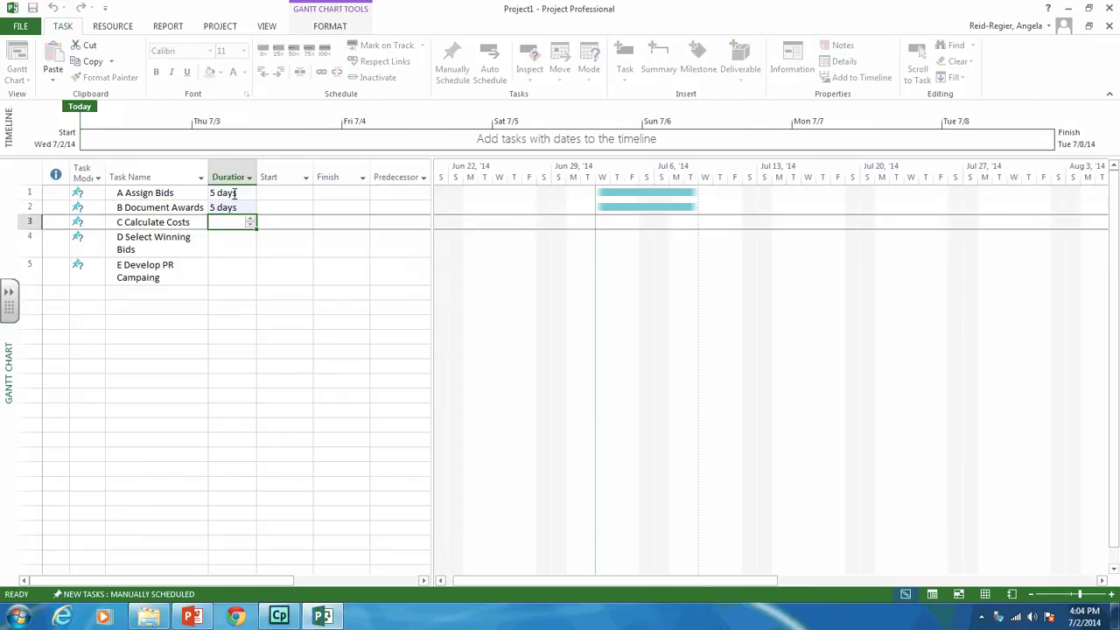
text(5)
key(Return)
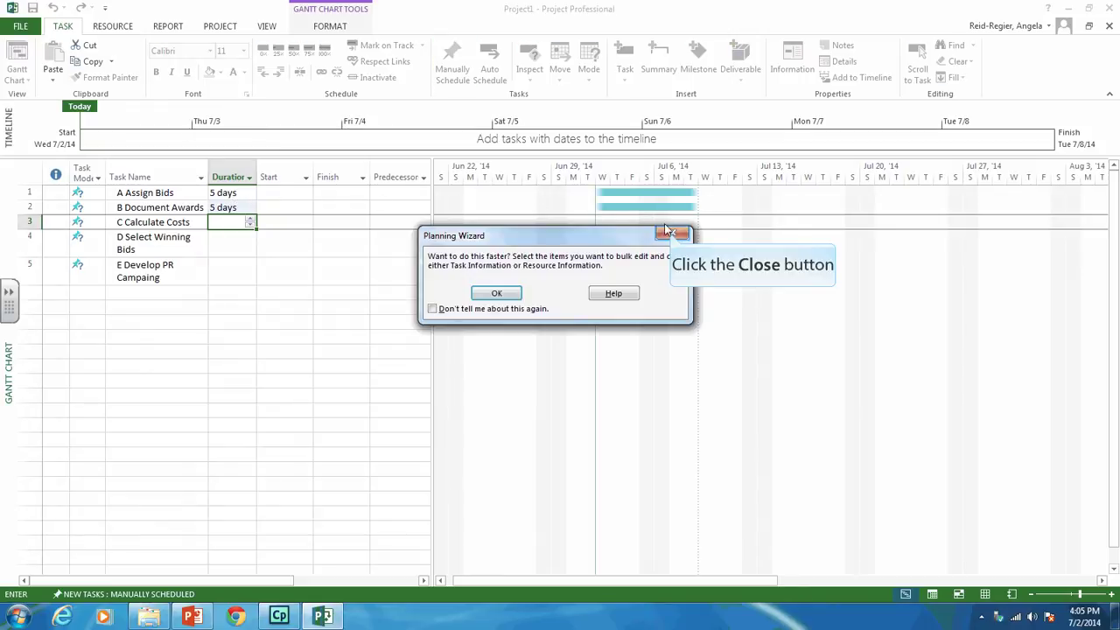
click(672, 235)
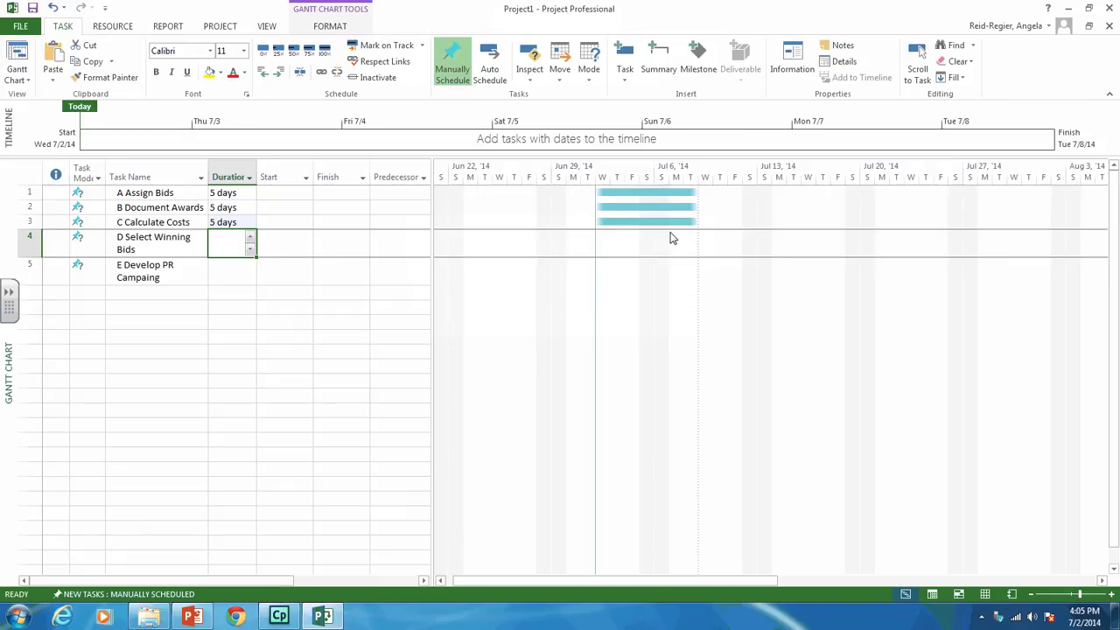
Step: Set the duration of D Select Winning Bids to 1 day and of E Develop PR Campaing to 4 days
key(Return)
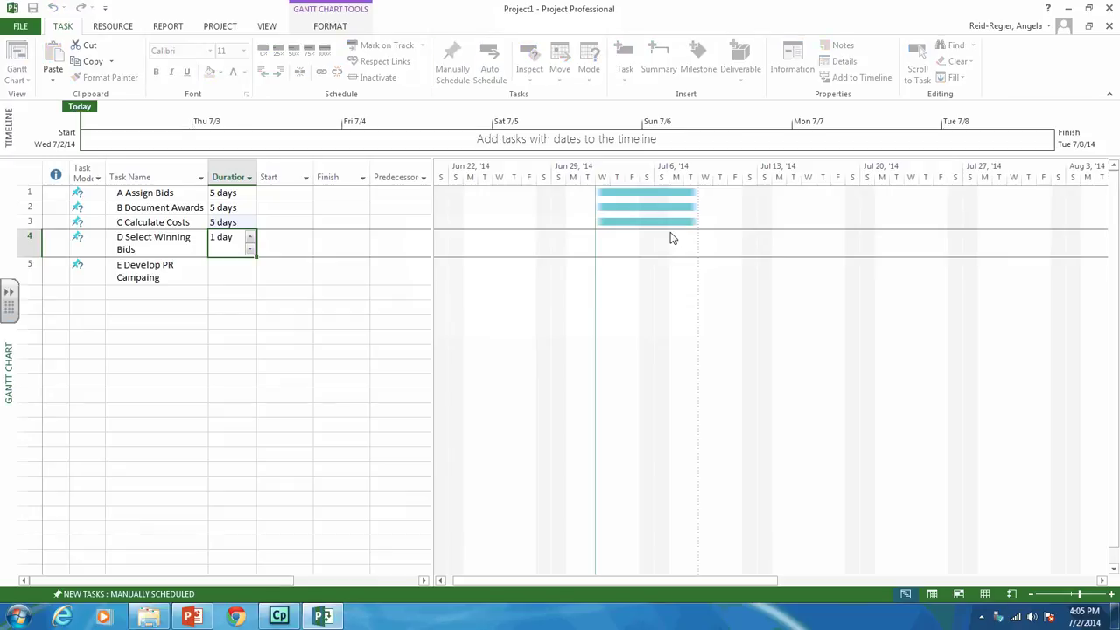
text(4)
key(Return)
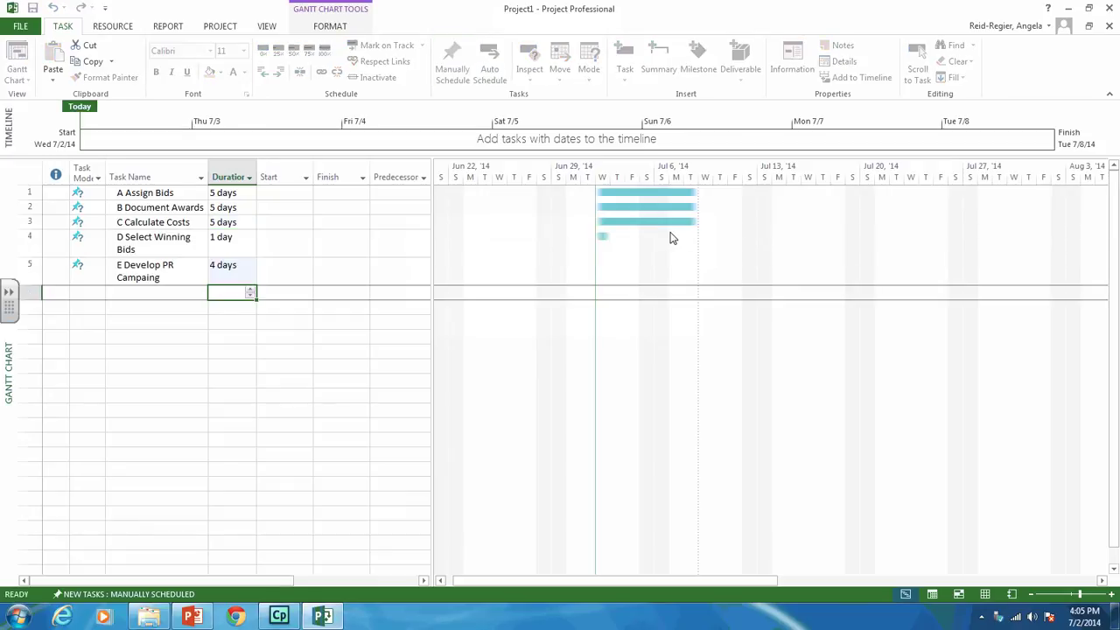
Step: Enter task 1 as the predecessor of both B Document Awards and C Calculate Costs
key(Up)
key(Up)
key(Up)
key(Up)
key(Up)
key(Right)
key(Right)
key(Right)
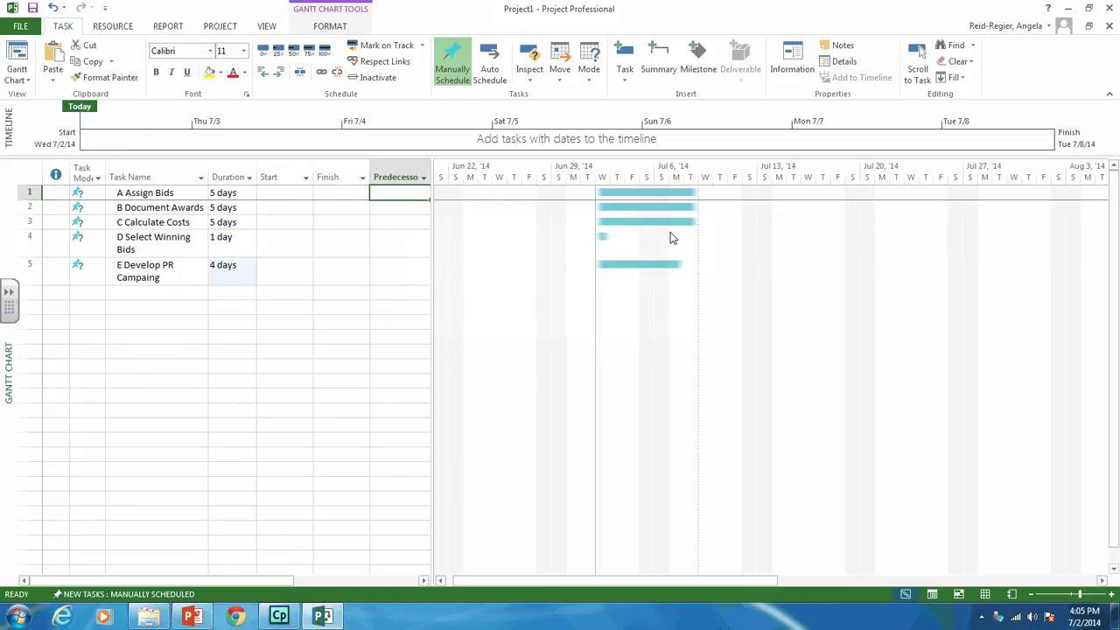
key(Down)
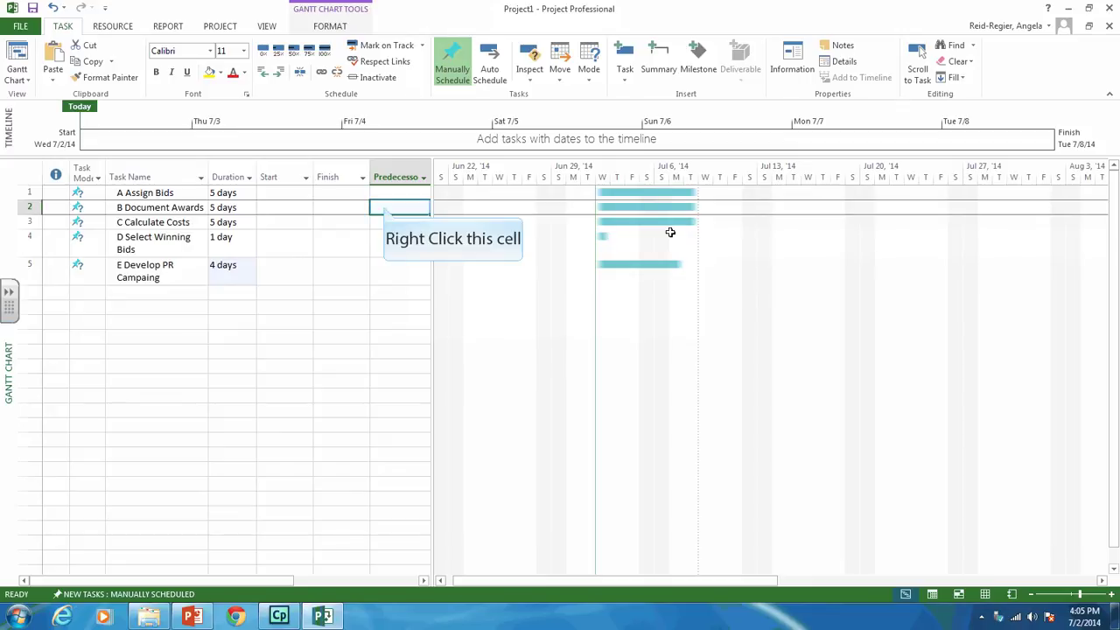
right_click(384, 206)
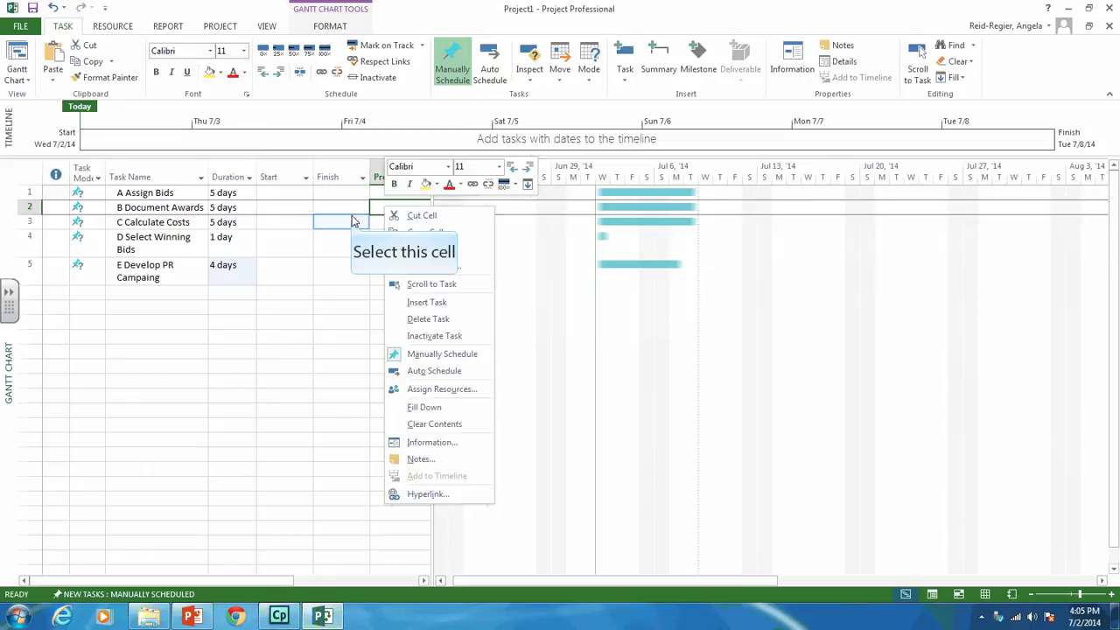
click(387, 208)
click(388, 207)
text(1)
key(Return)
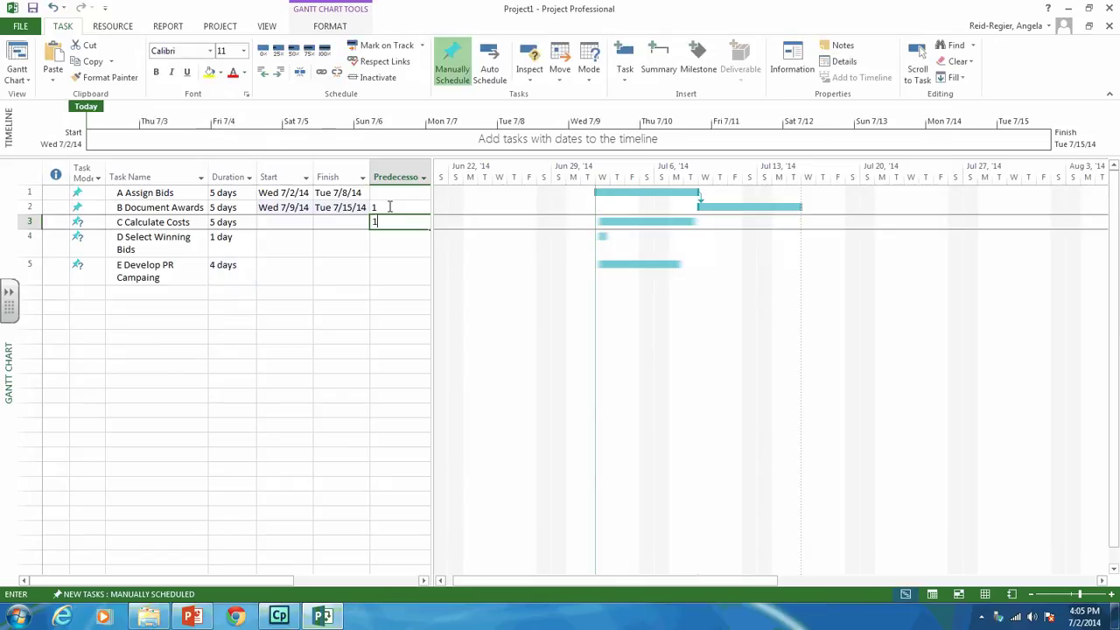
text(1)
key(Return)
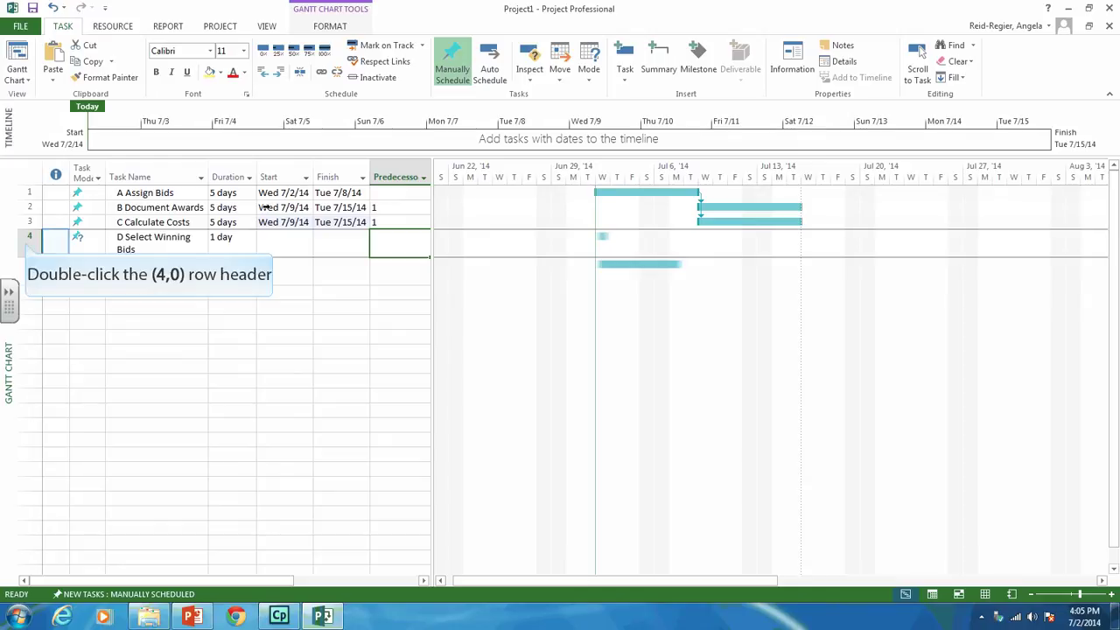
Step: In the task information of D Select Winning Bids, add B Document Awards and C Calculate Costs as predecessors
double_click(27, 243)
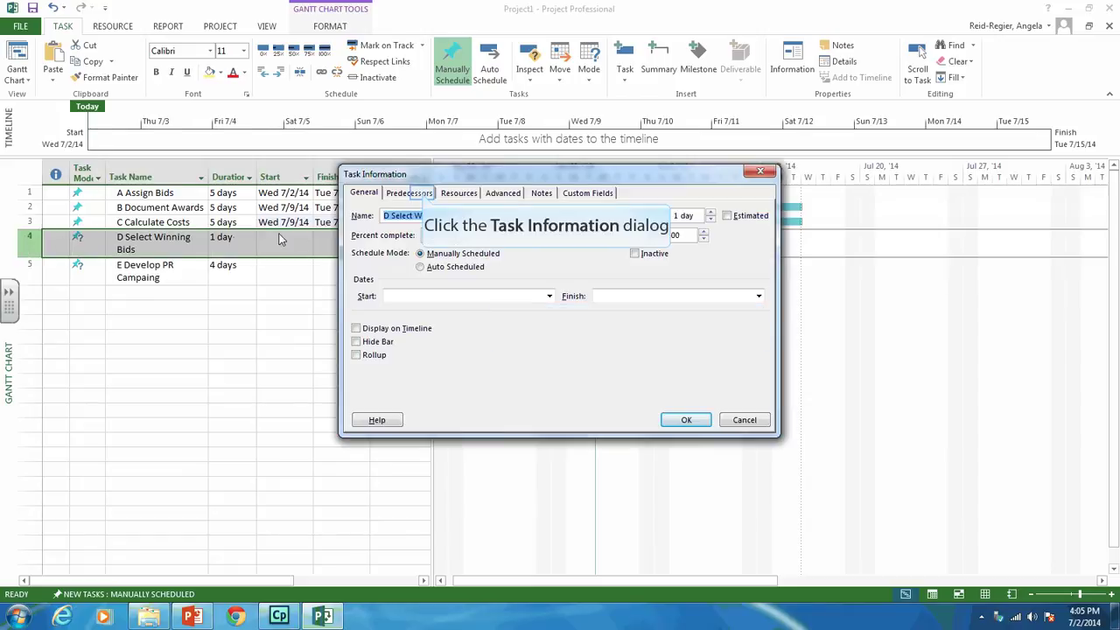
click(424, 193)
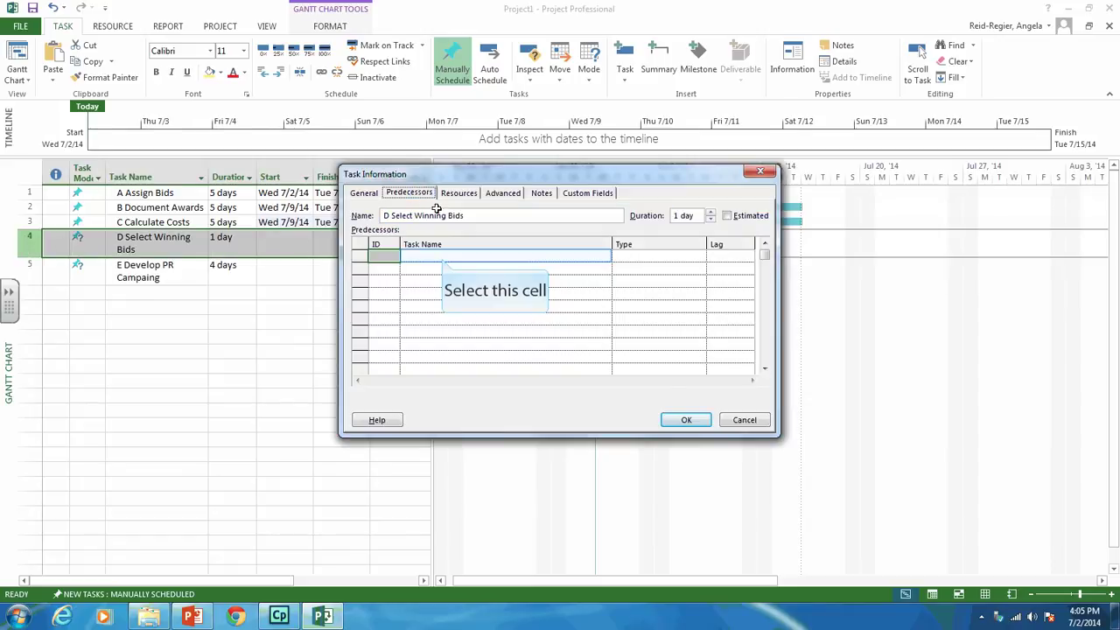
click(442, 257)
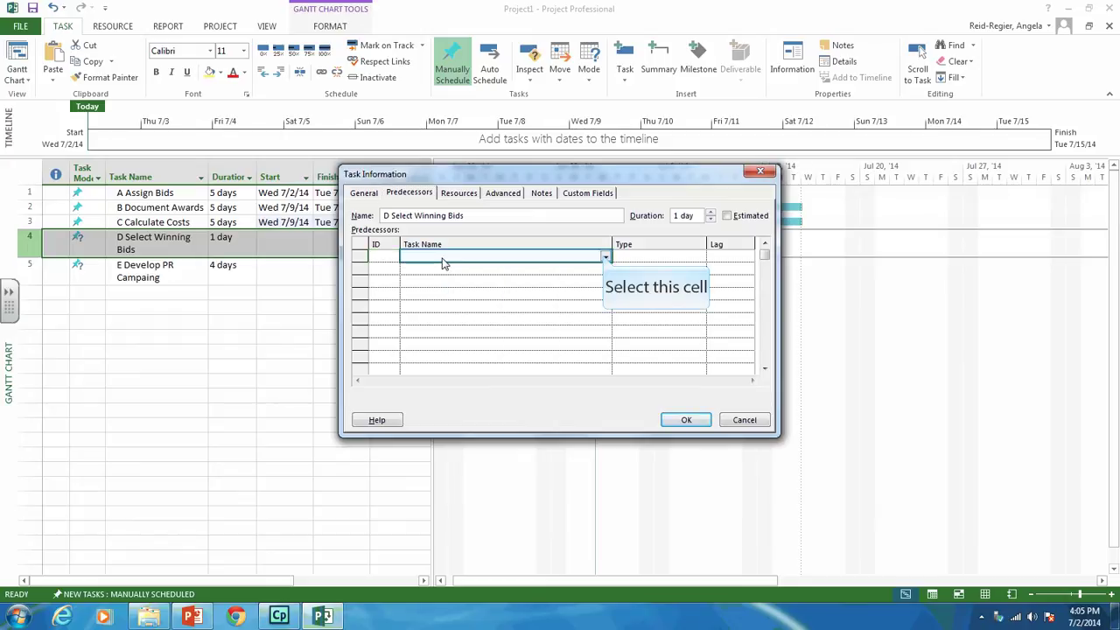
click(603, 257)
click(521, 278)
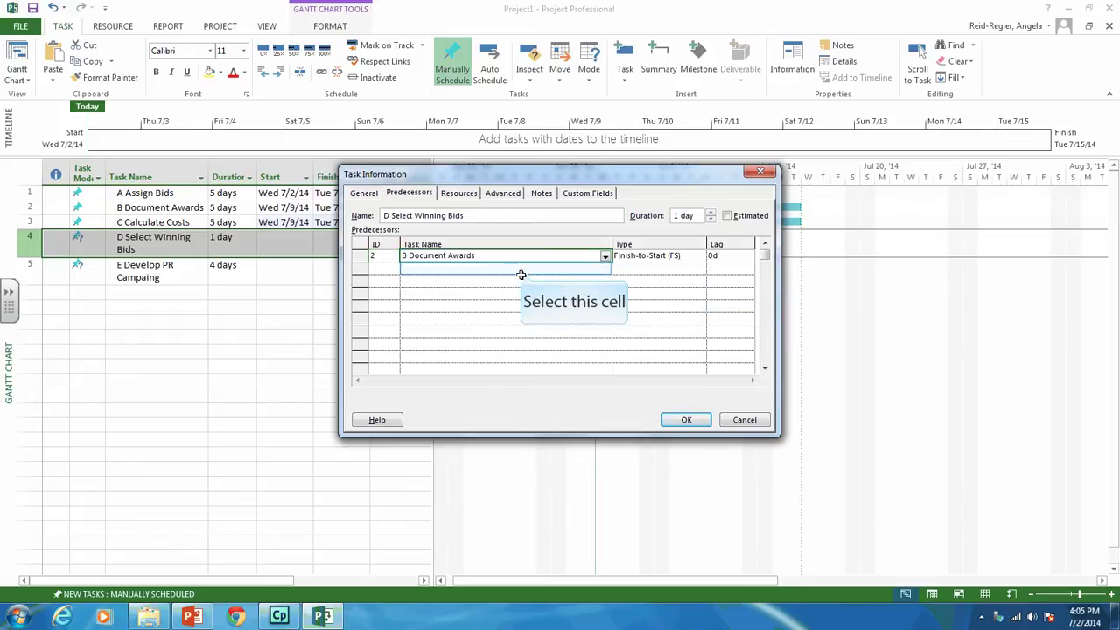
click(523, 272)
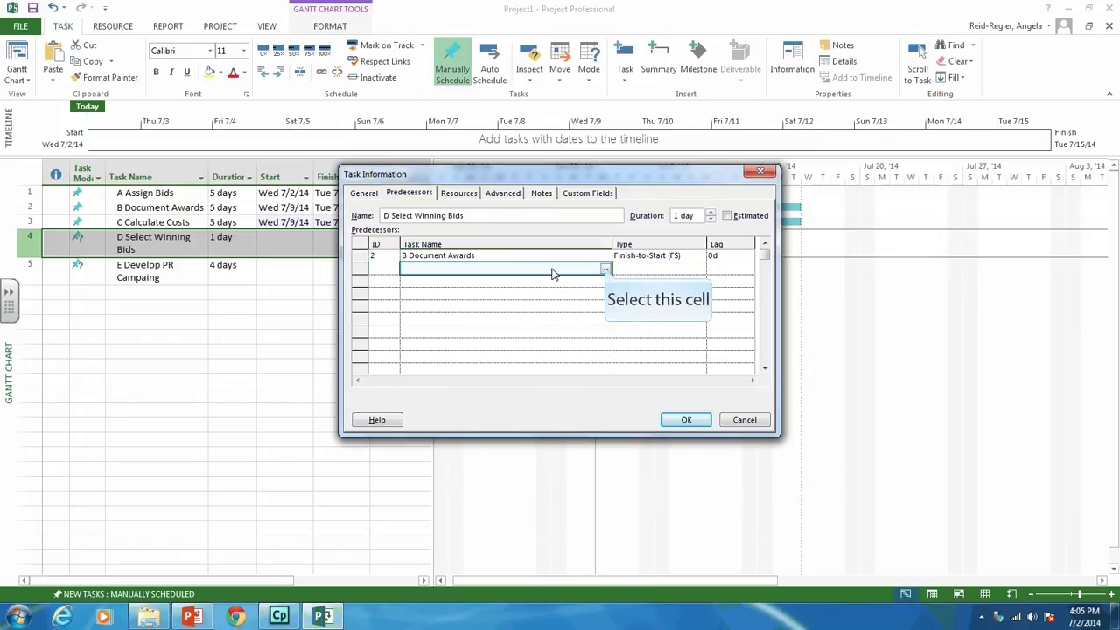
click(605, 270)
click(520, 302)
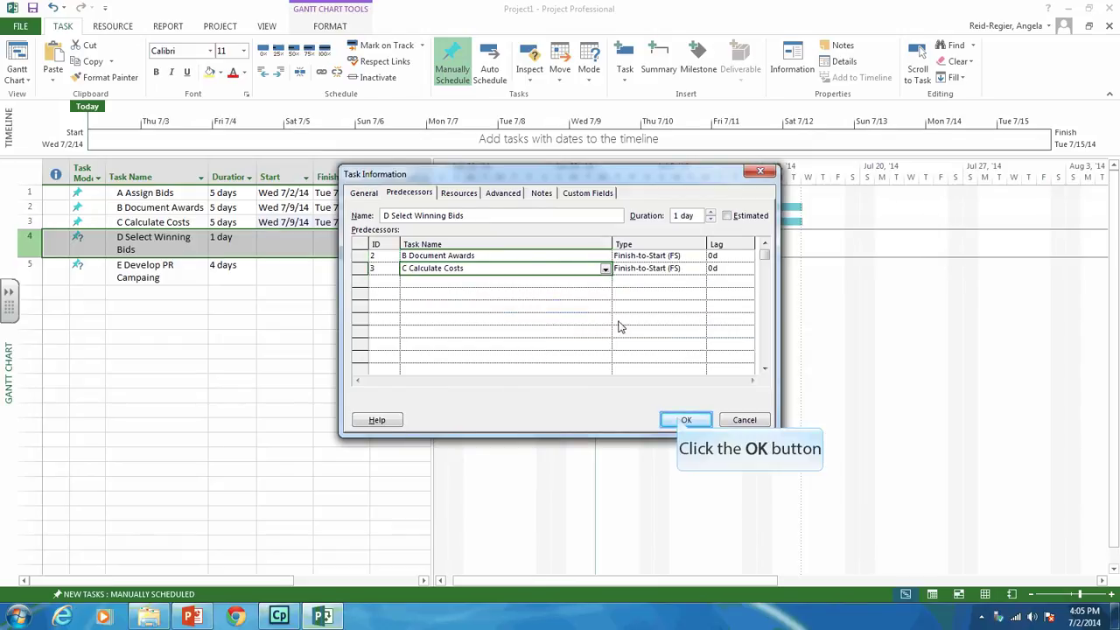
click(678, 419)
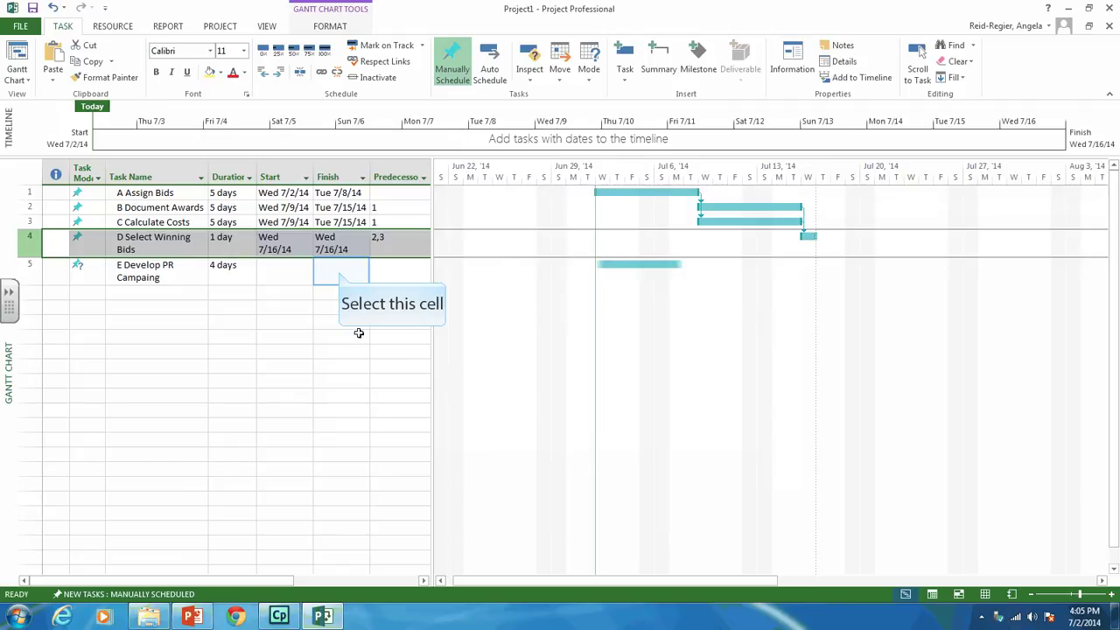
Step: Enter task 4 as the predecessor of E Develop PR Campaing
click(338, 271)
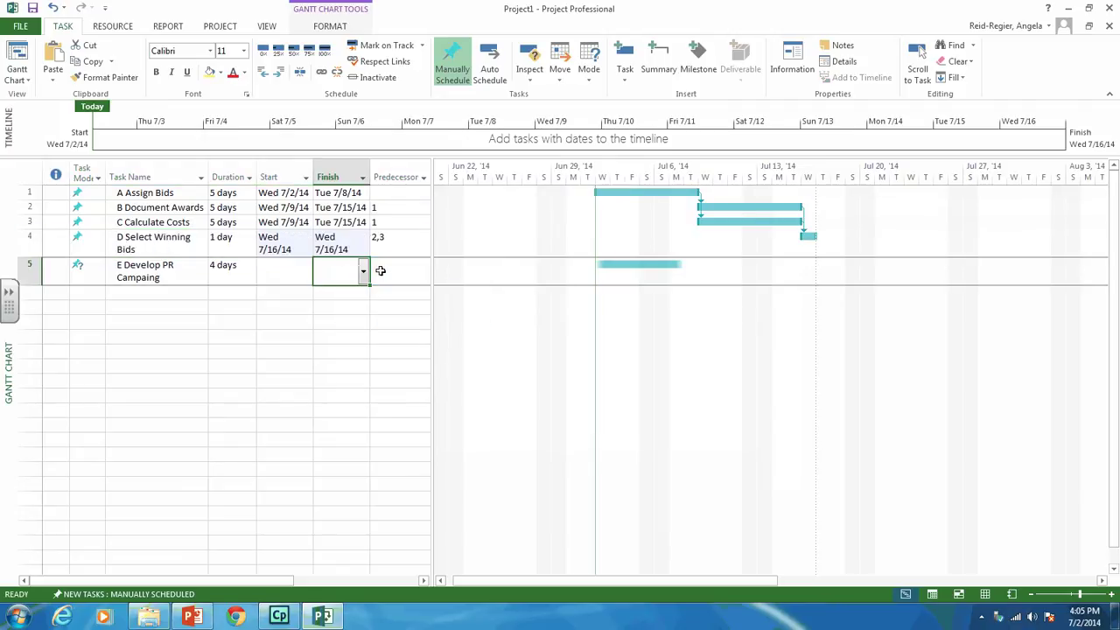
click(381, 271)
text(4)
key(Return)
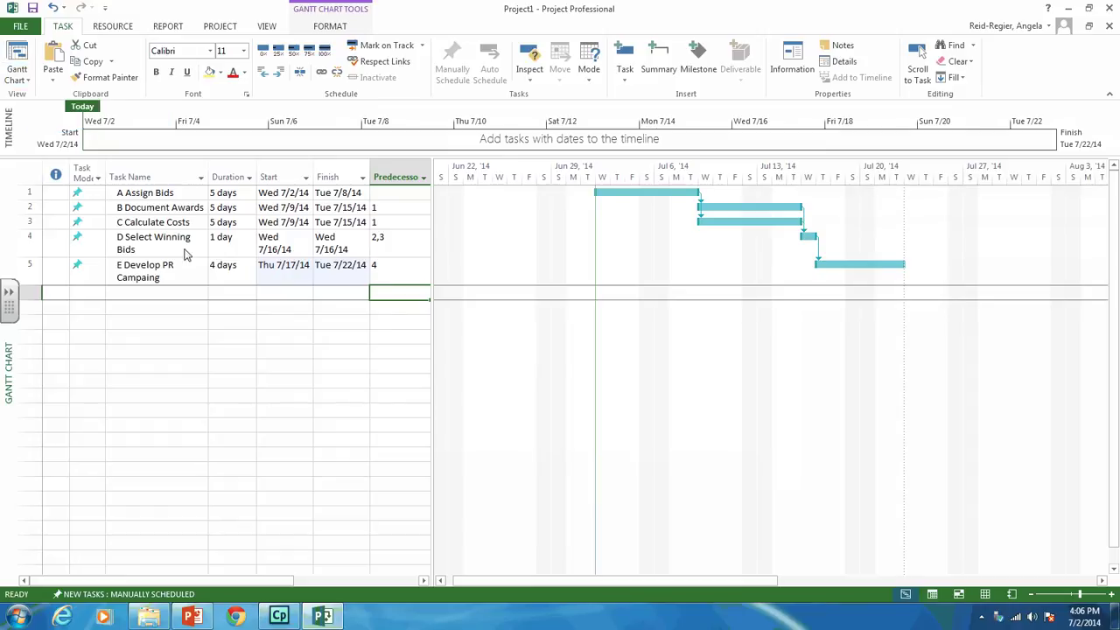
Step: Switch to the Resource Sheet view and enter the first team member's name as a resource
click(29, 80)
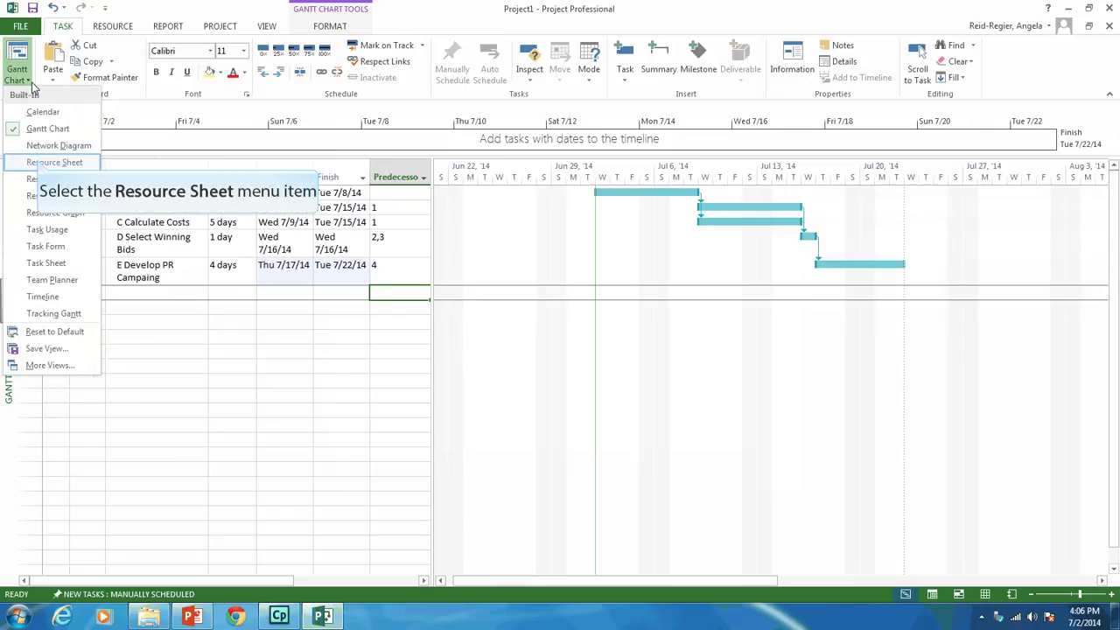
click(37, 163)
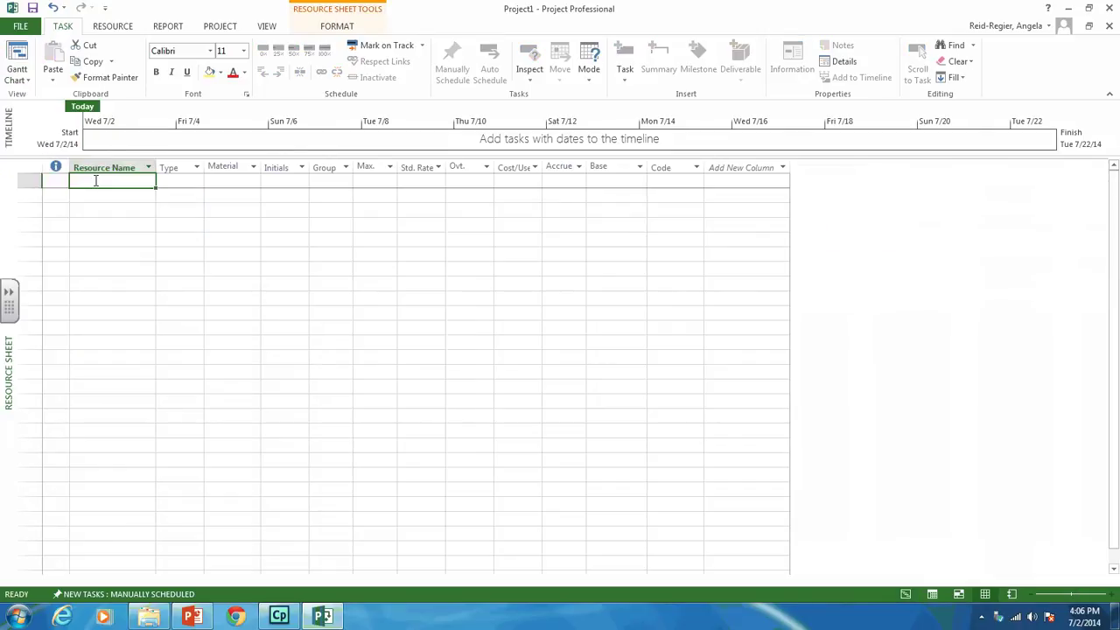
text(Test)
key(BackSpace)
key(BackSpace)
key(BackSpace)
key(BackSpace)
text(Tom)
key(Return)
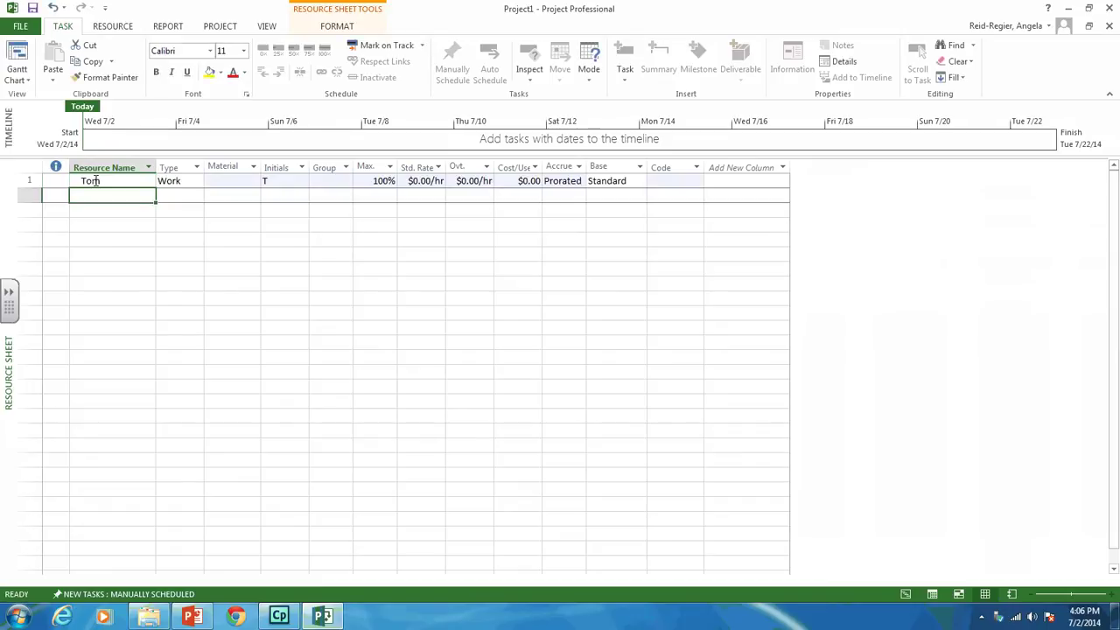
Step: Enter the names of three more team members as resources in the rows below the first one
text(Jeff)
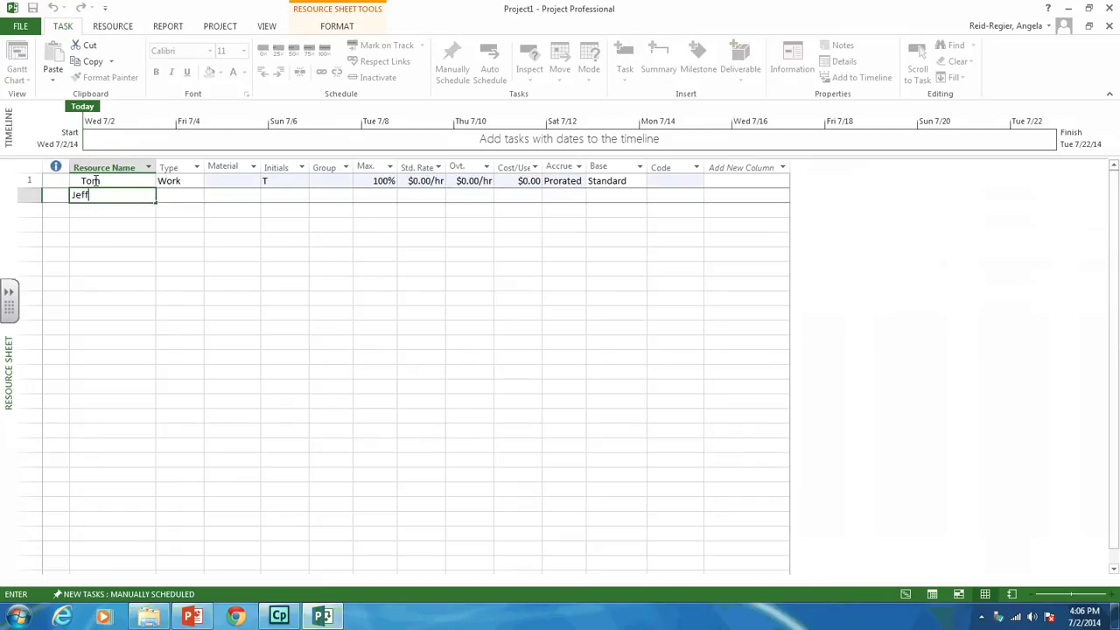
key(Return)
text(Sue)
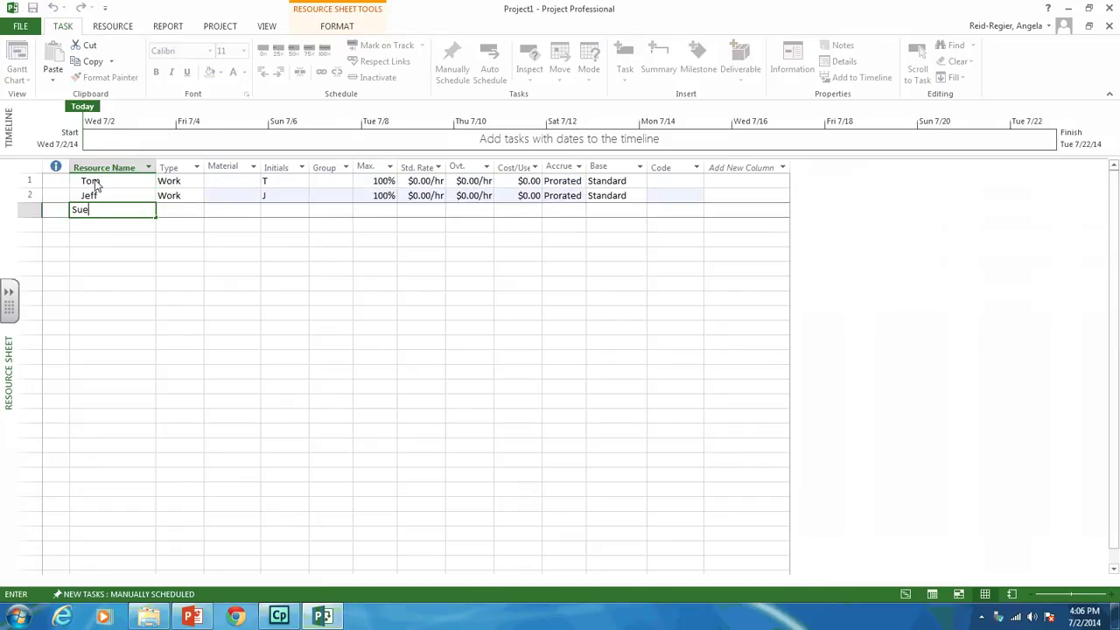
key(Return)
text(Carol)
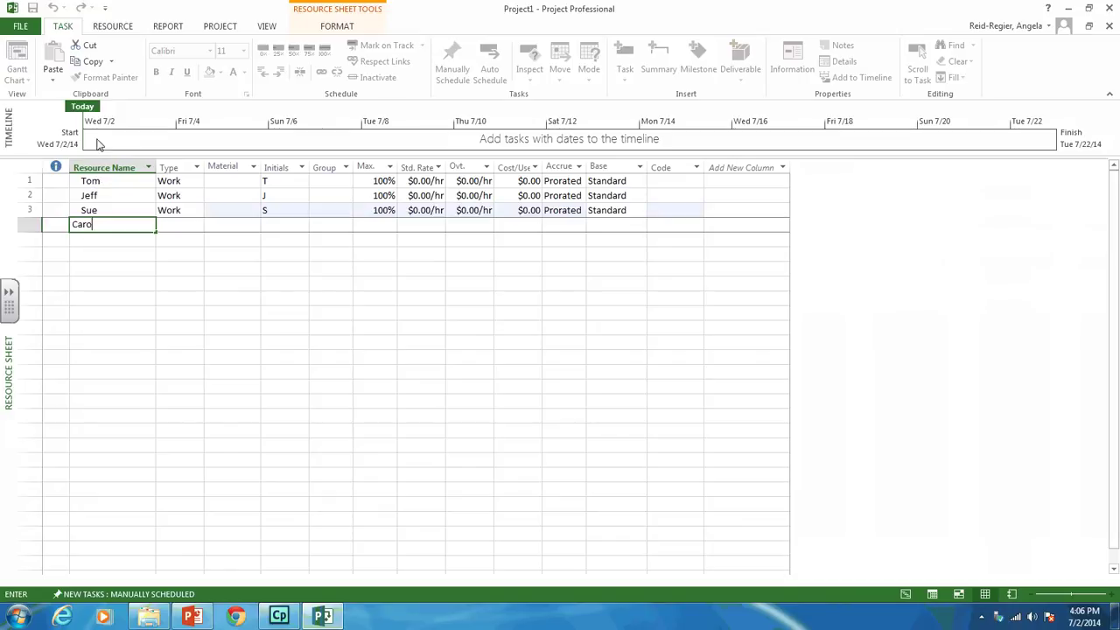
click(108, 249)
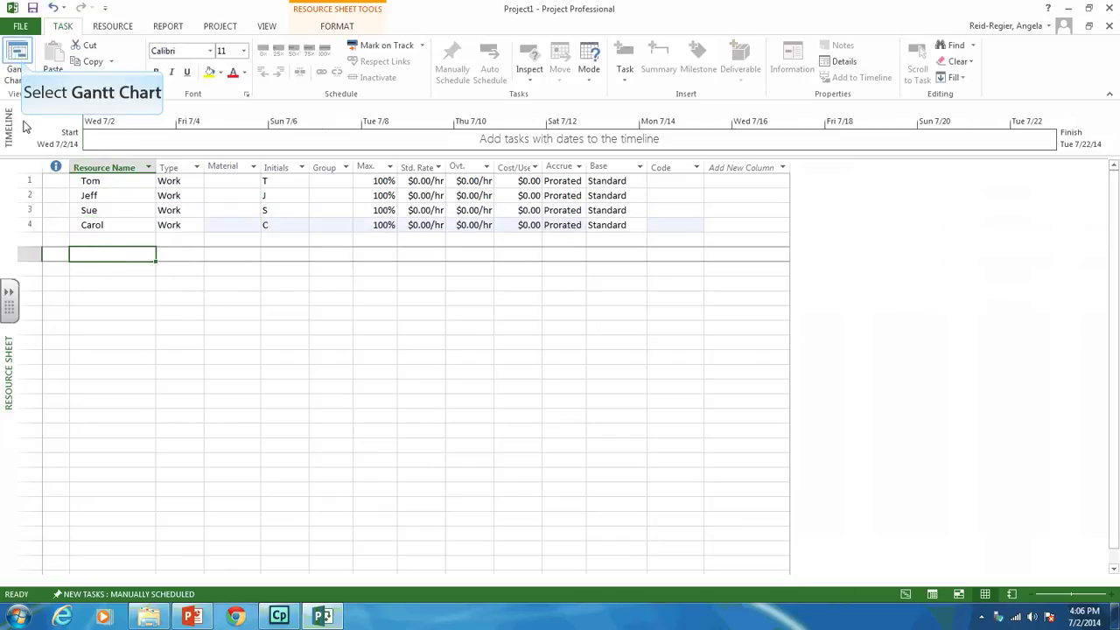
Step: Return to the Gantt Chart view and assign the team member from row 1 of the resource sheet to A Assign Bids
click(19, 58)
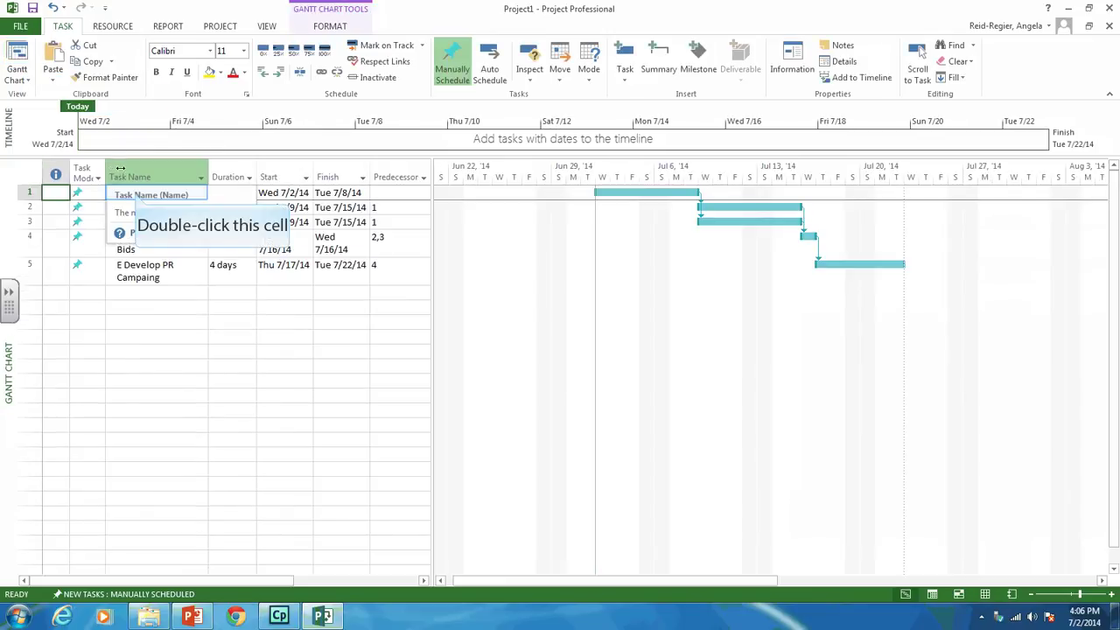
double_click(136, 194)
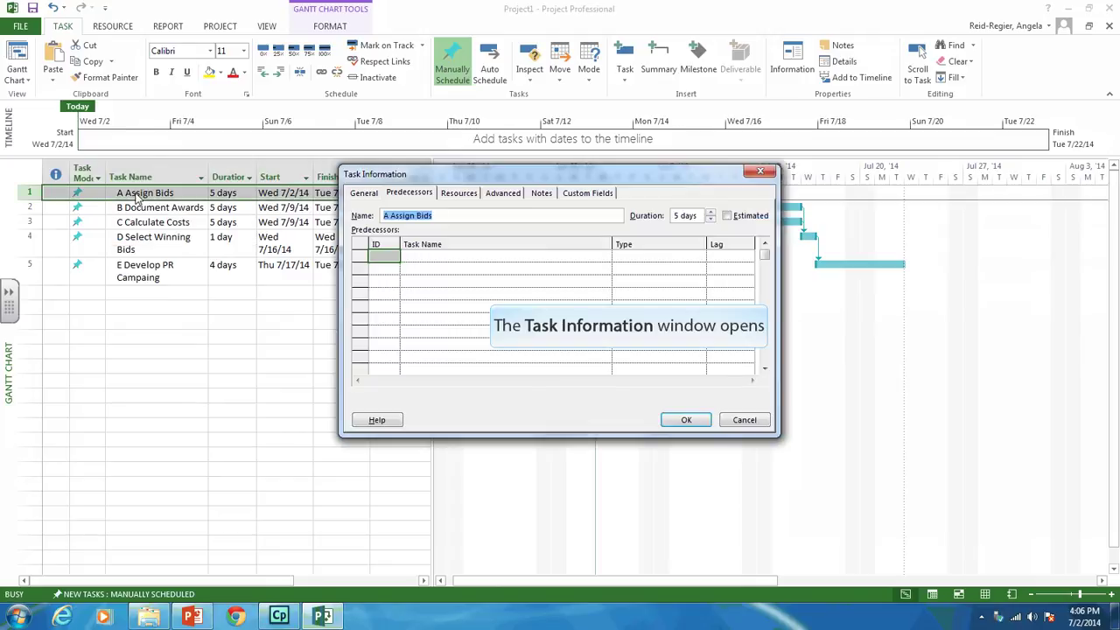
click(432, 259)
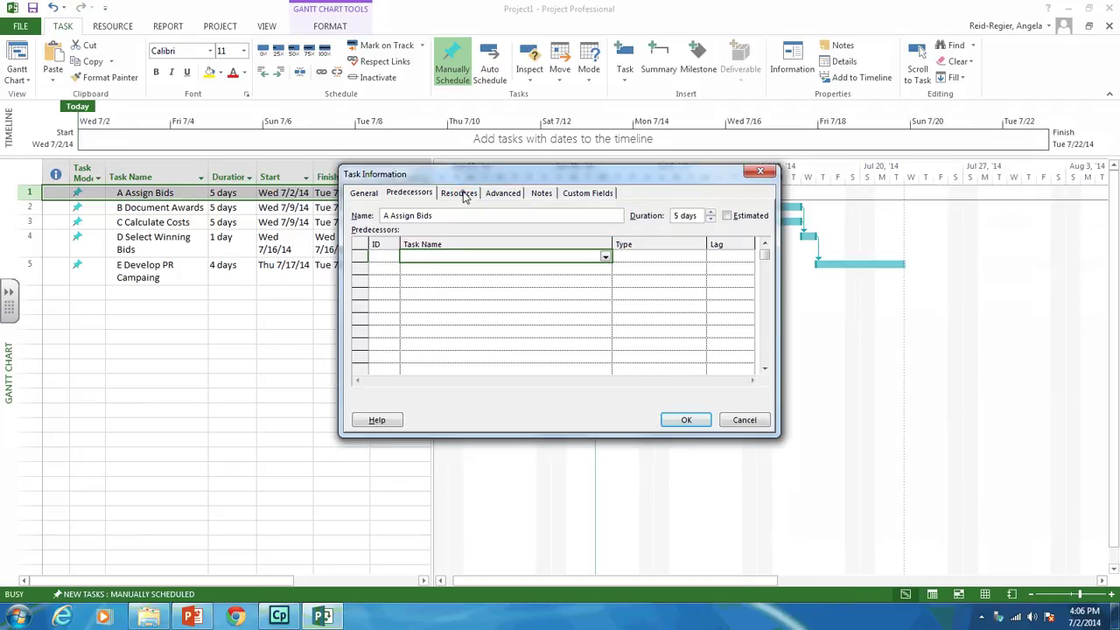
click(459, 193)
click(448, 255)
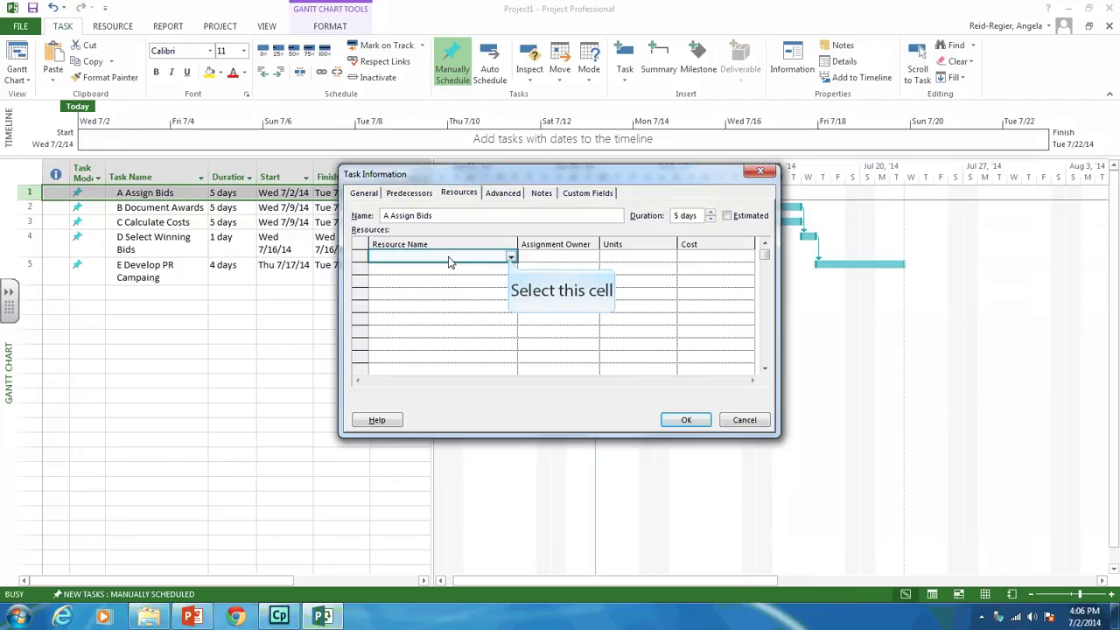
click(510, 256)
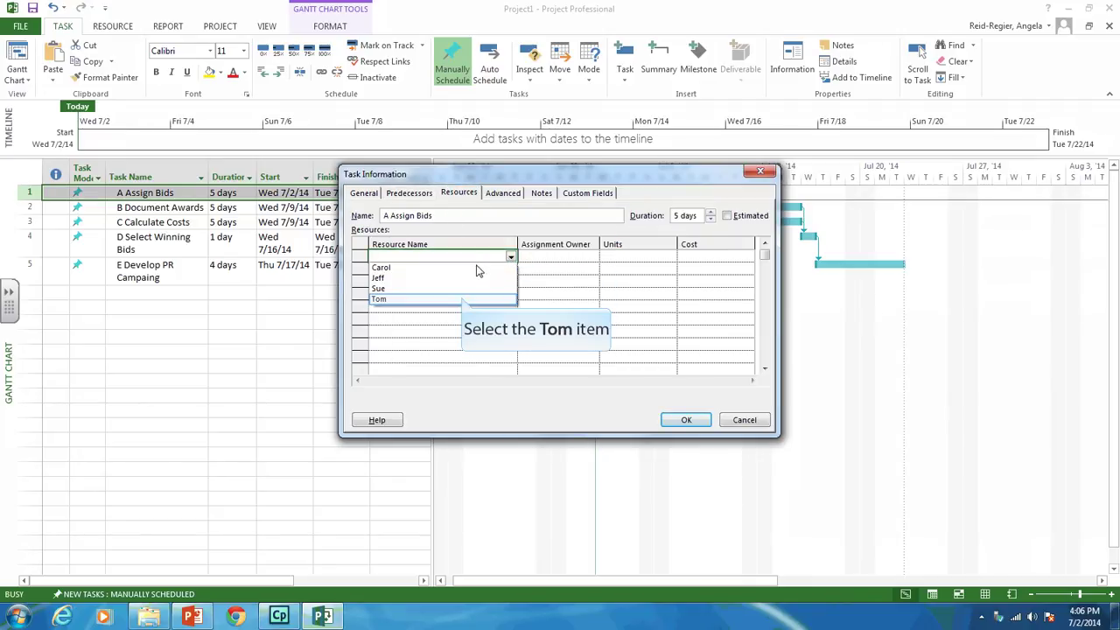
click(465, 299)
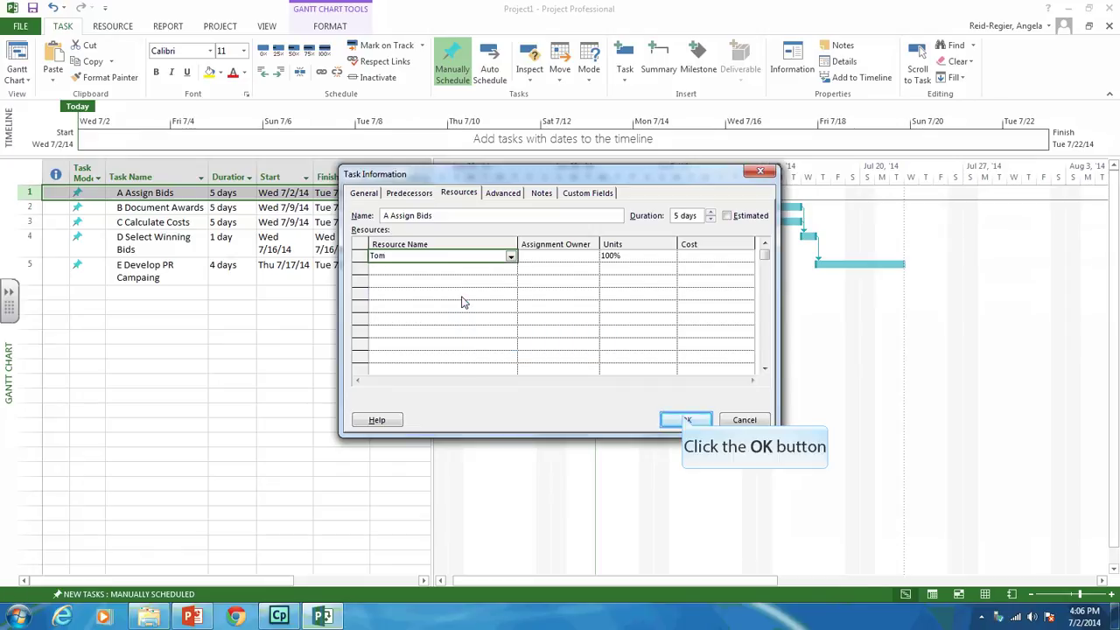
click(686, 420)
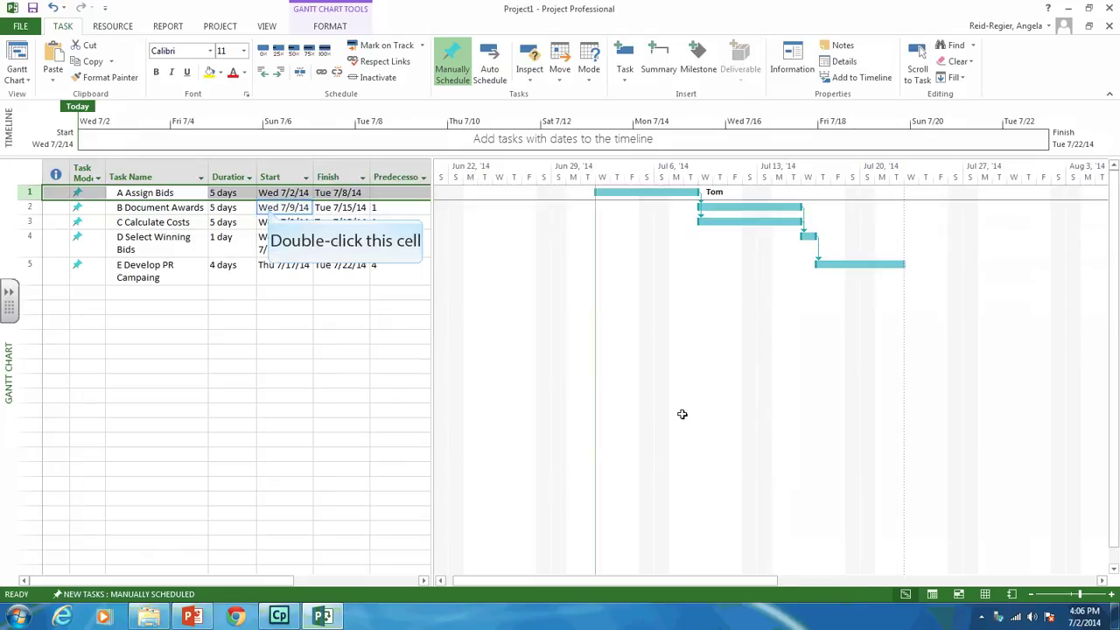
Step: Assign the team member from row 2 of the resource sheet to B Document Awards
double_click(271, 210)
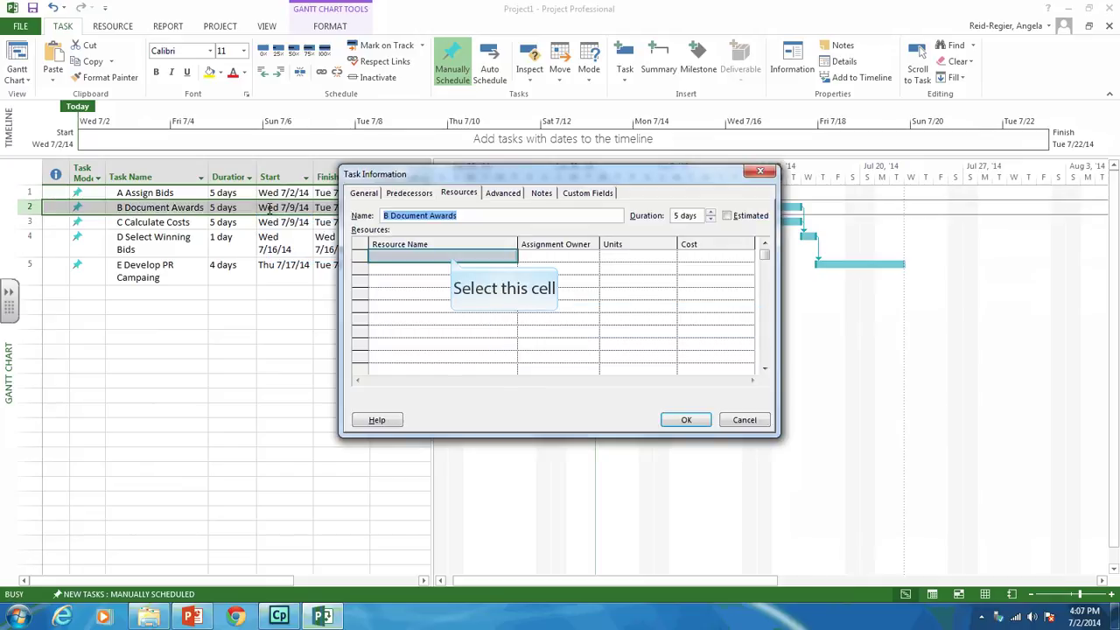
click(451, 256)
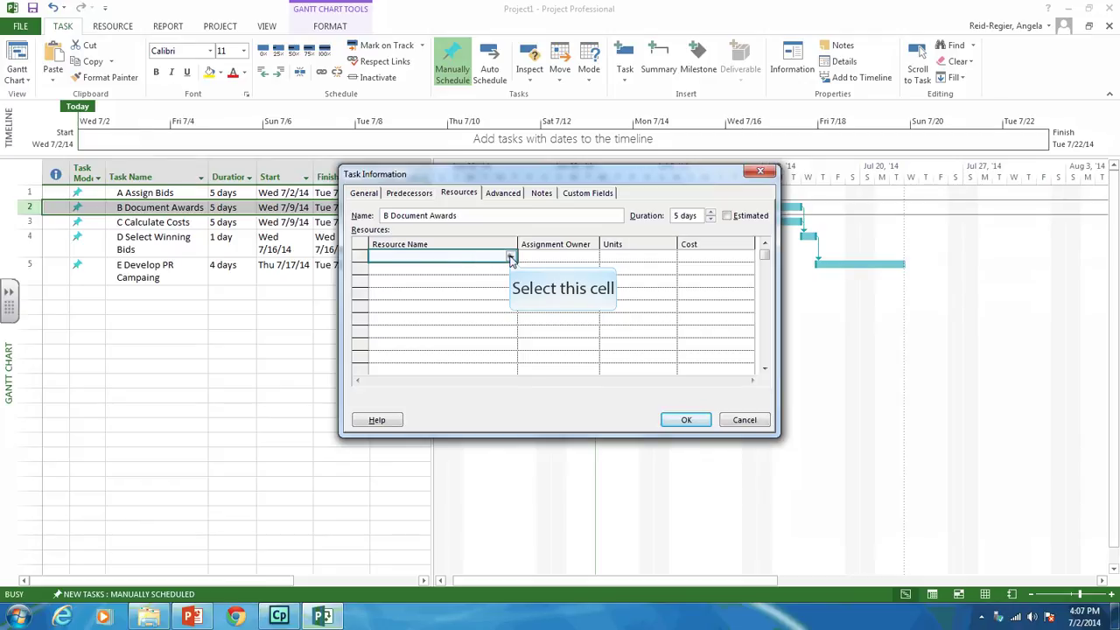
click(510, 255)
click(462, 278)
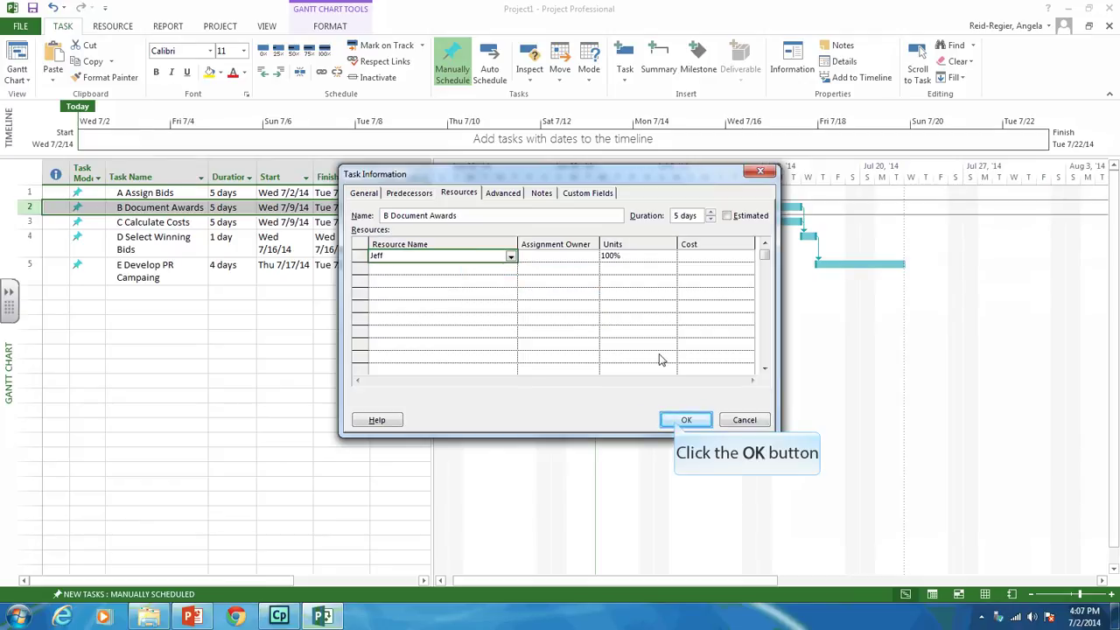
click(682, 420)
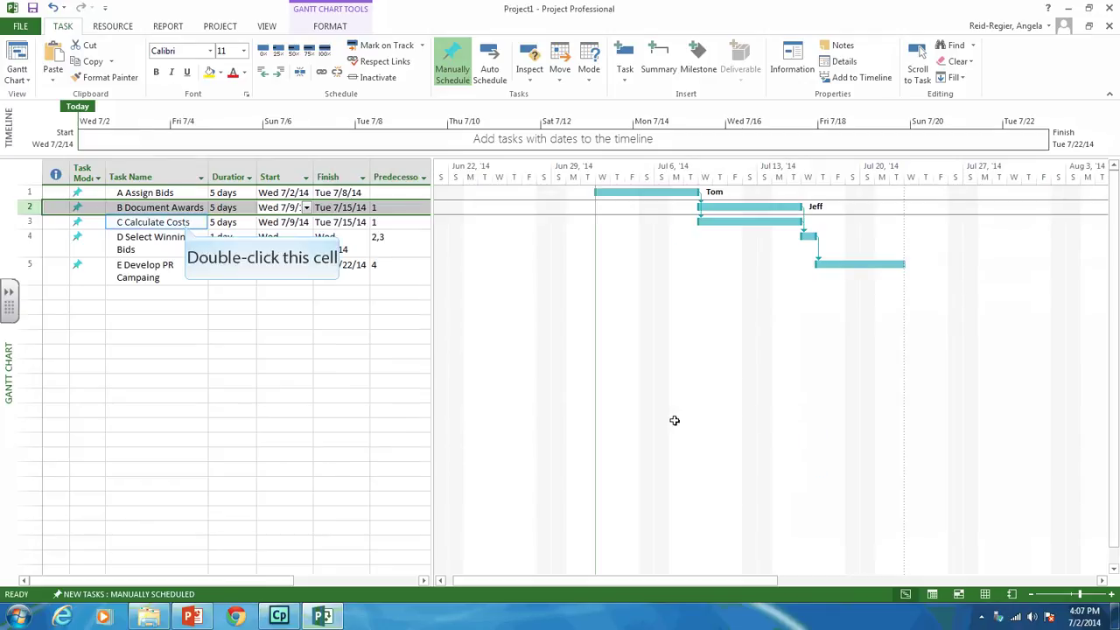
Step: Assign the same team member as on B Document Awards to C Calculate Costs
double_click(185, 225)
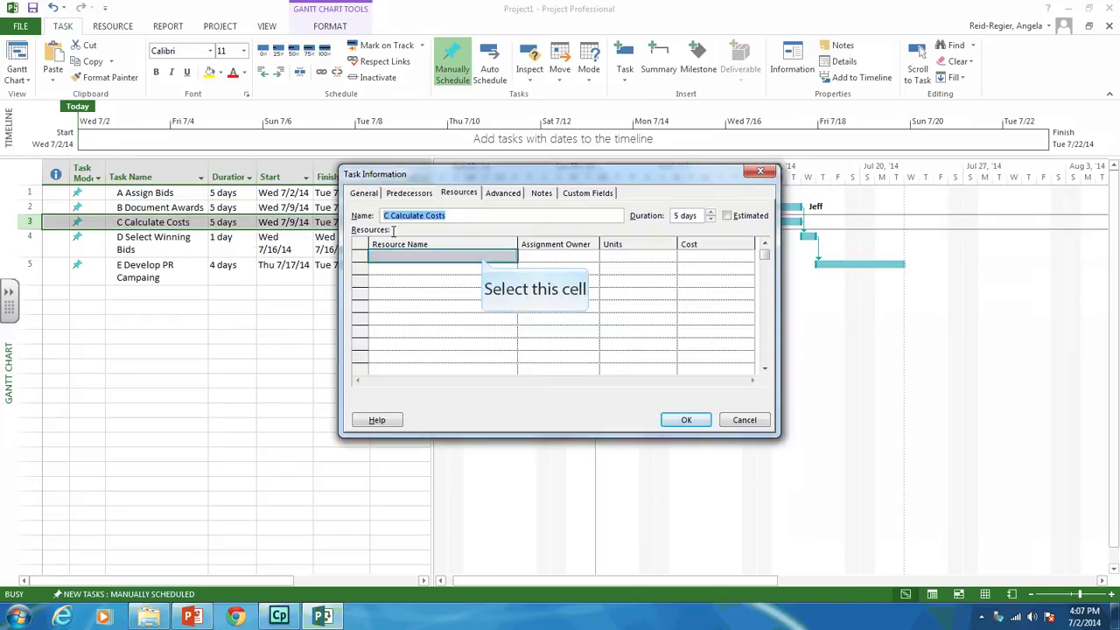
click(481, 256)
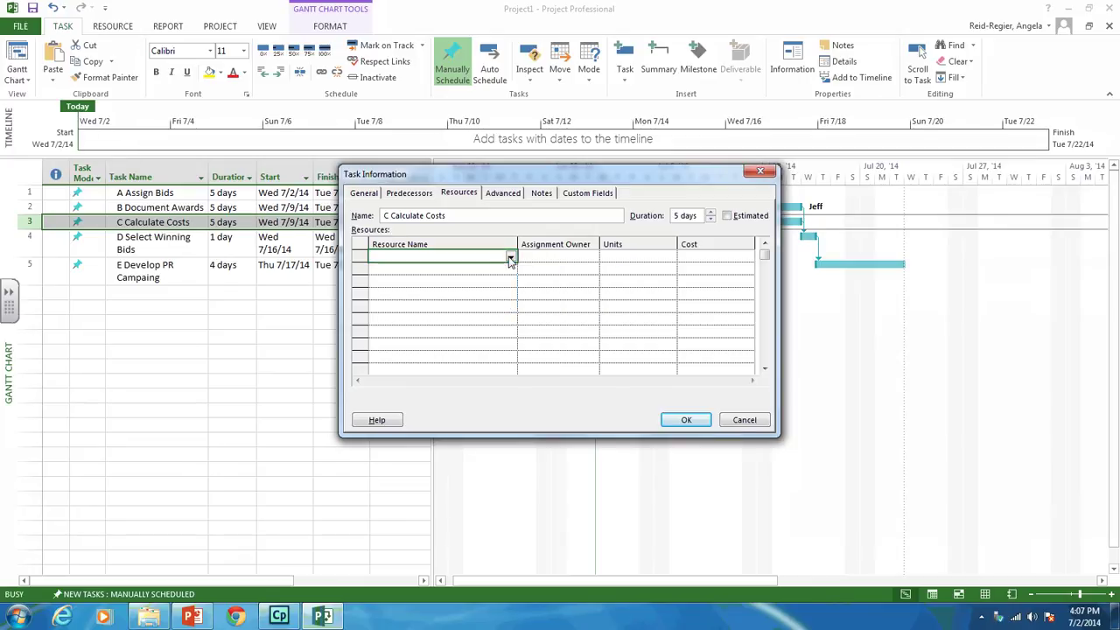
click(511, 258)
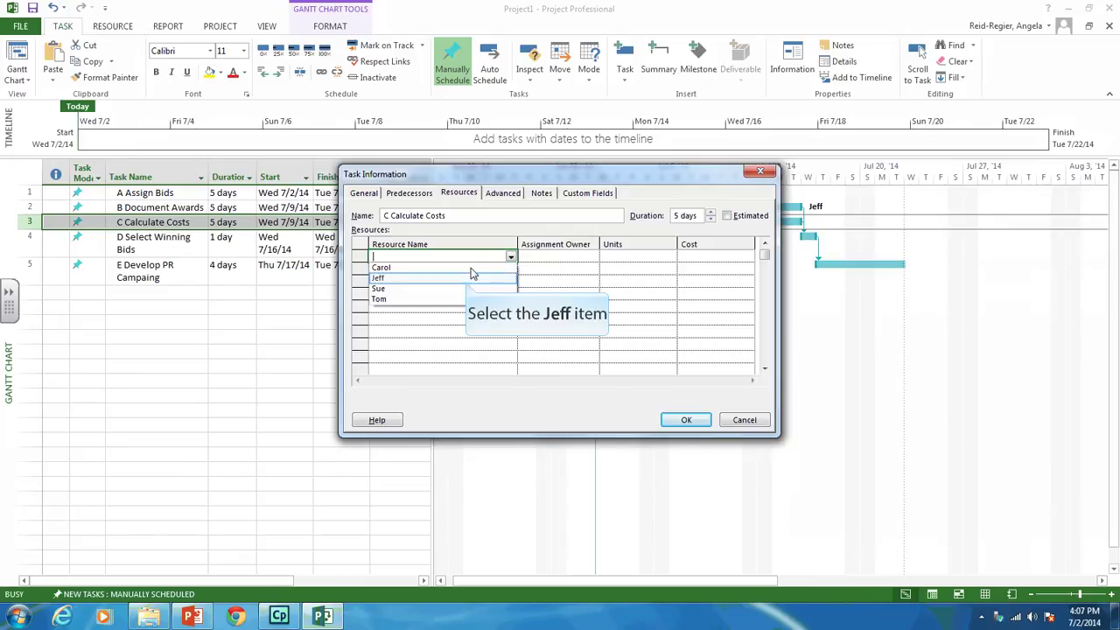
click(469, 284)
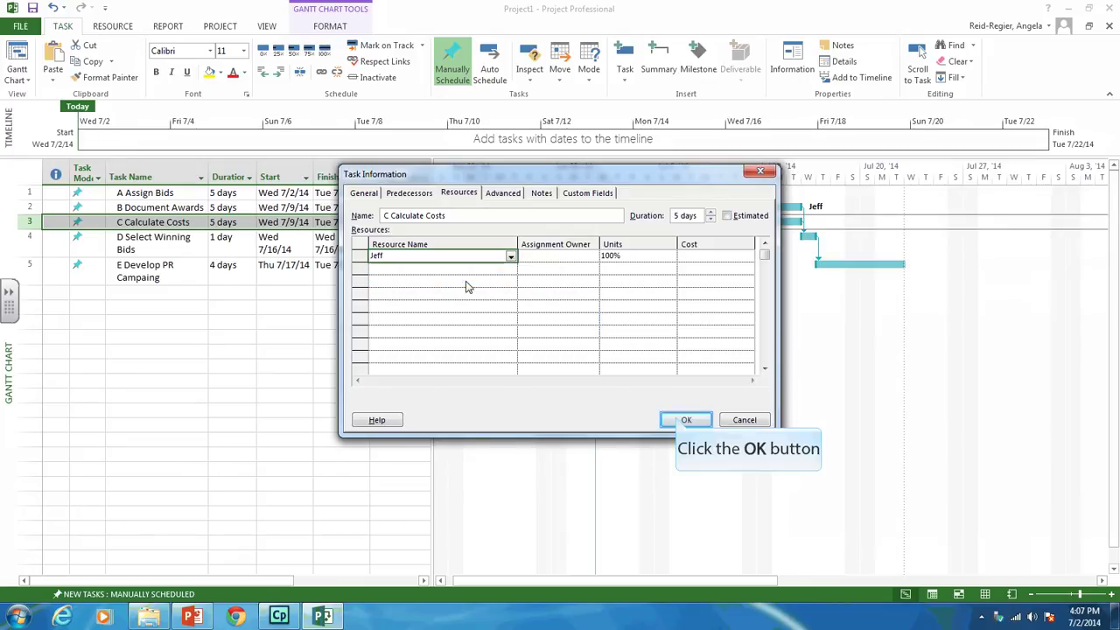
click(680, 420)
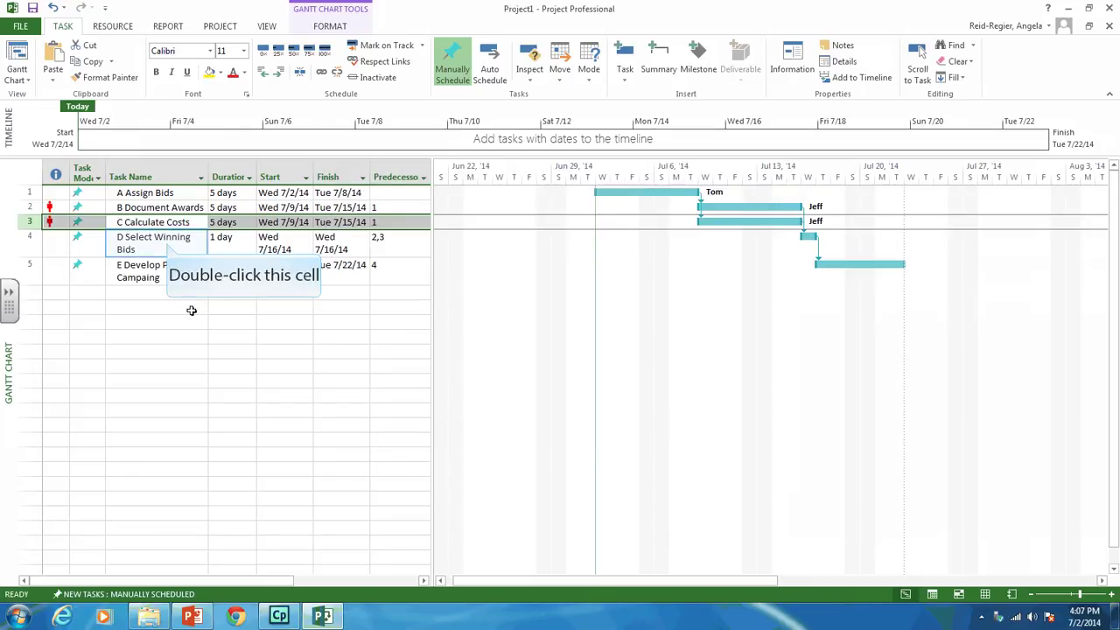
Step: Assign the team member from row 3 of the resource sheet to D Select Winning Bids
double_click(166, 243)
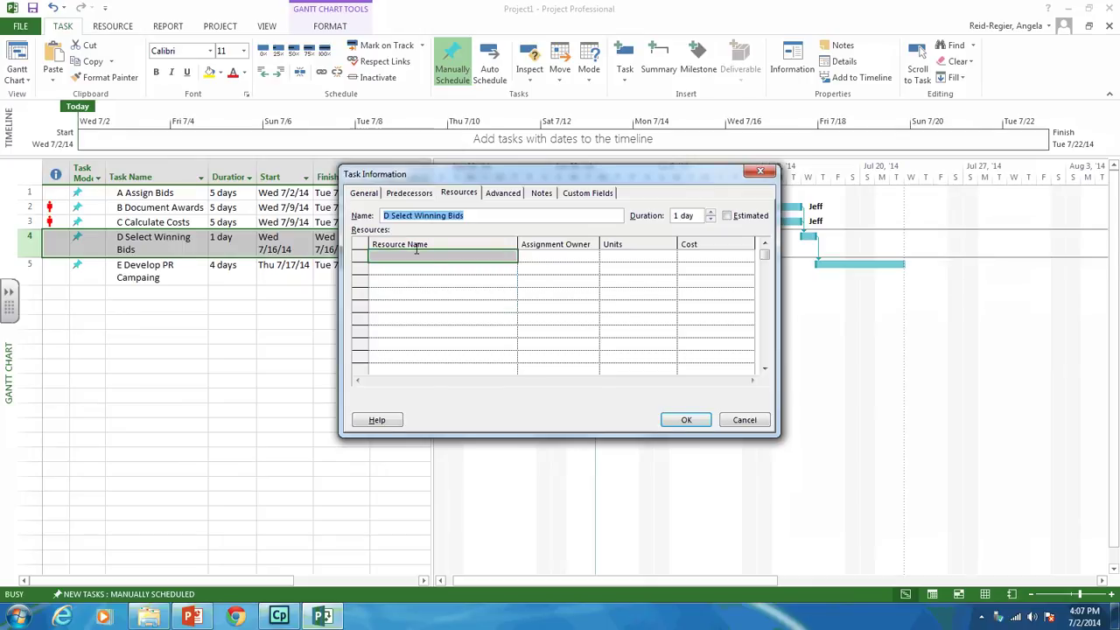
click(444, 255)
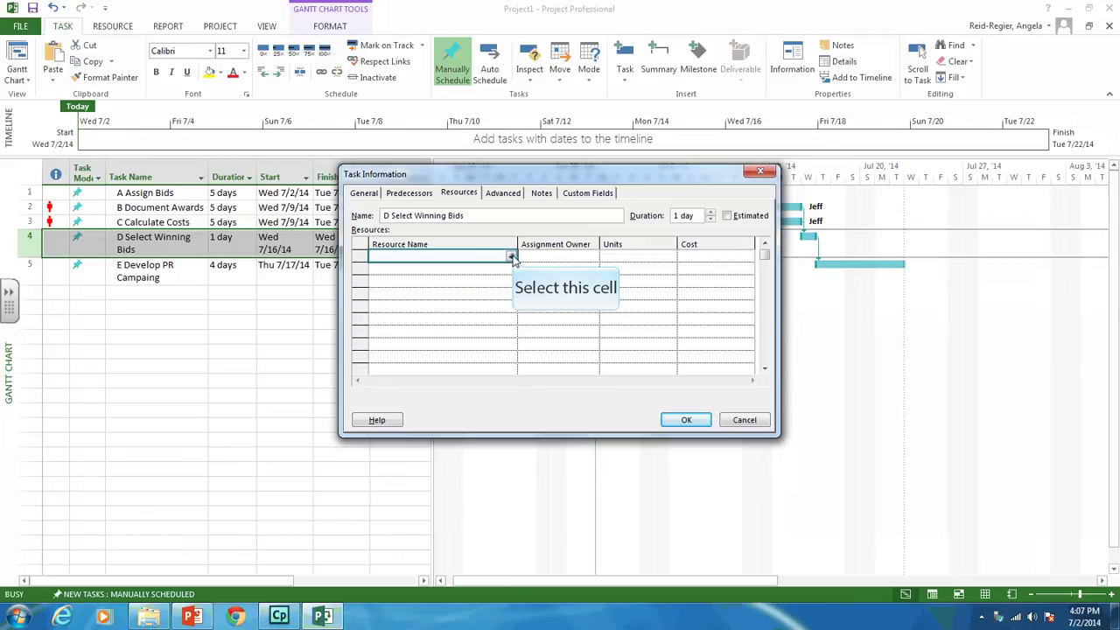
click(511, 256)
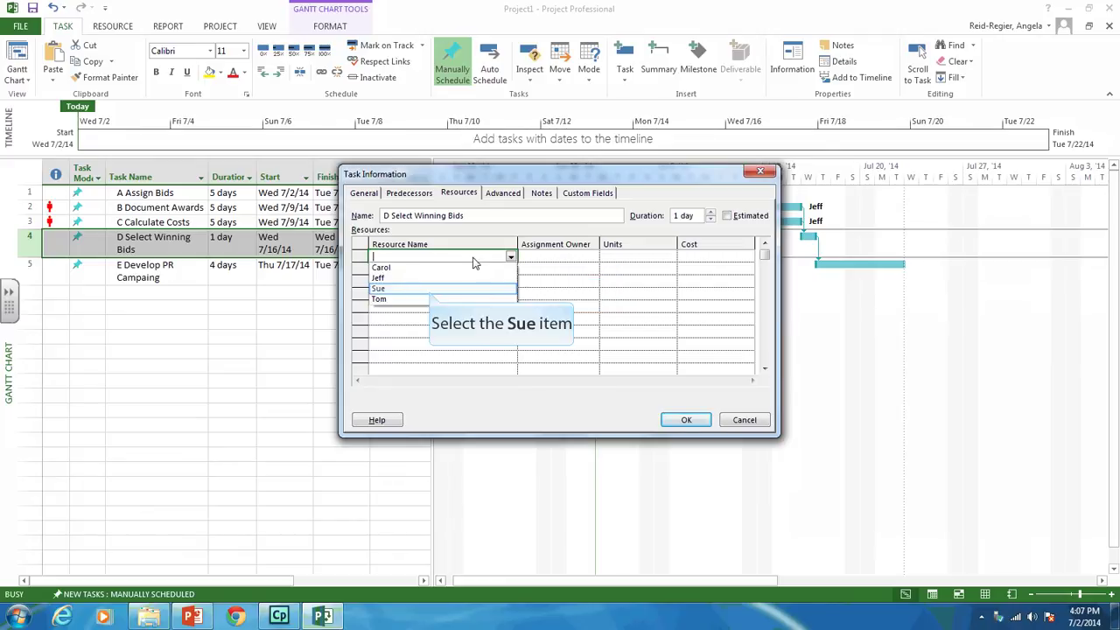
click(428, 289)
click(688, 419)
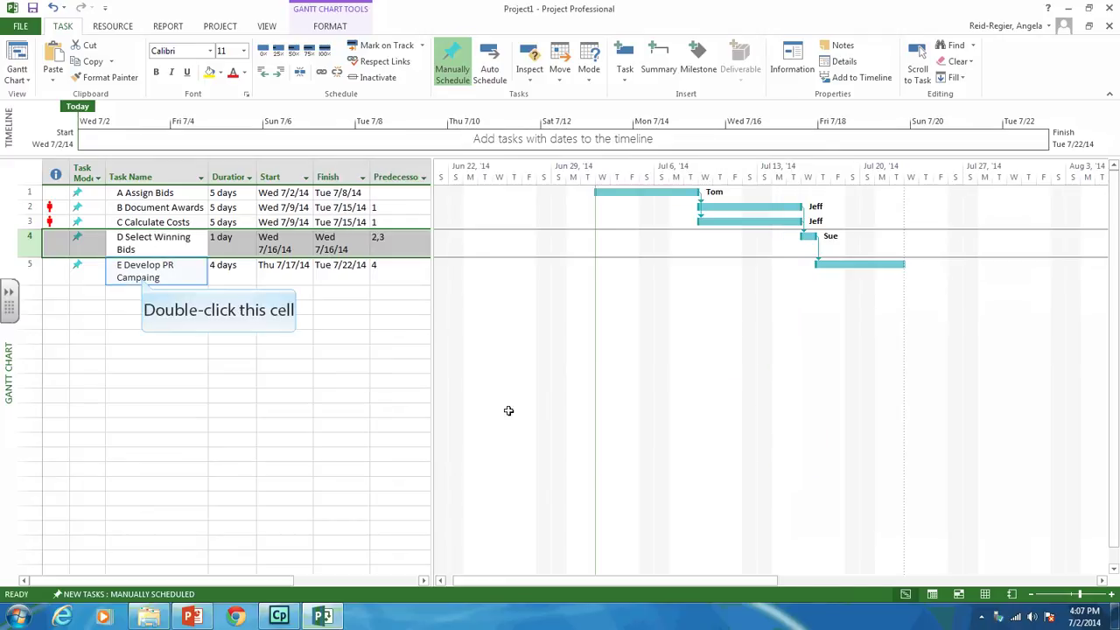
Step: Assign the team member from row 4 of the resource sheet to E Develop PR Campaing
double_click(141, 277)
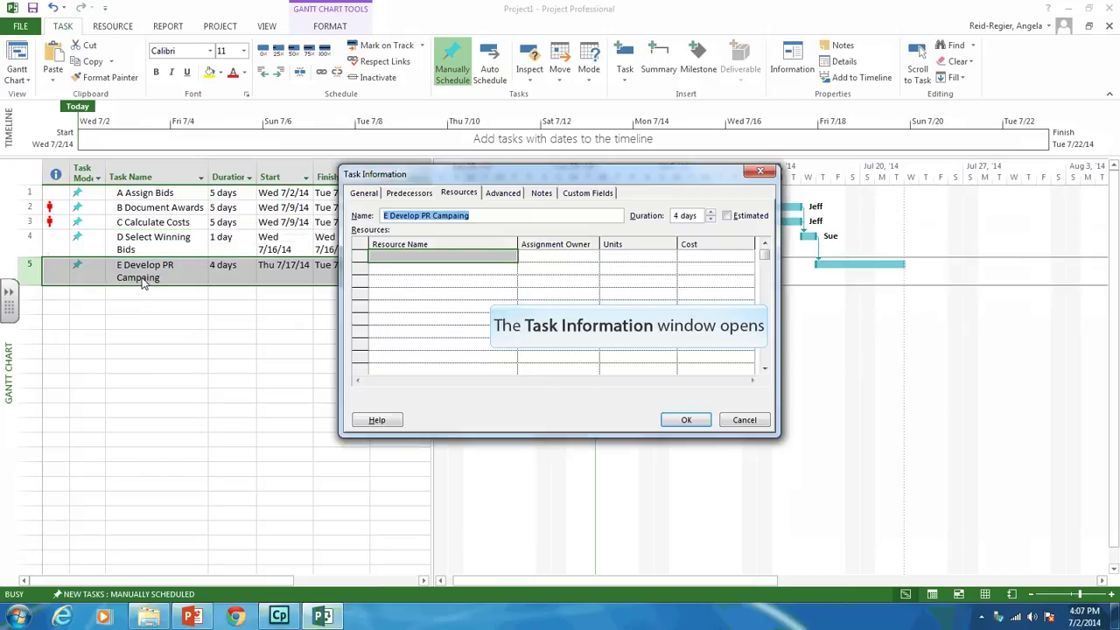
click(396, 249)
click(512, 258)
click(510, 256)
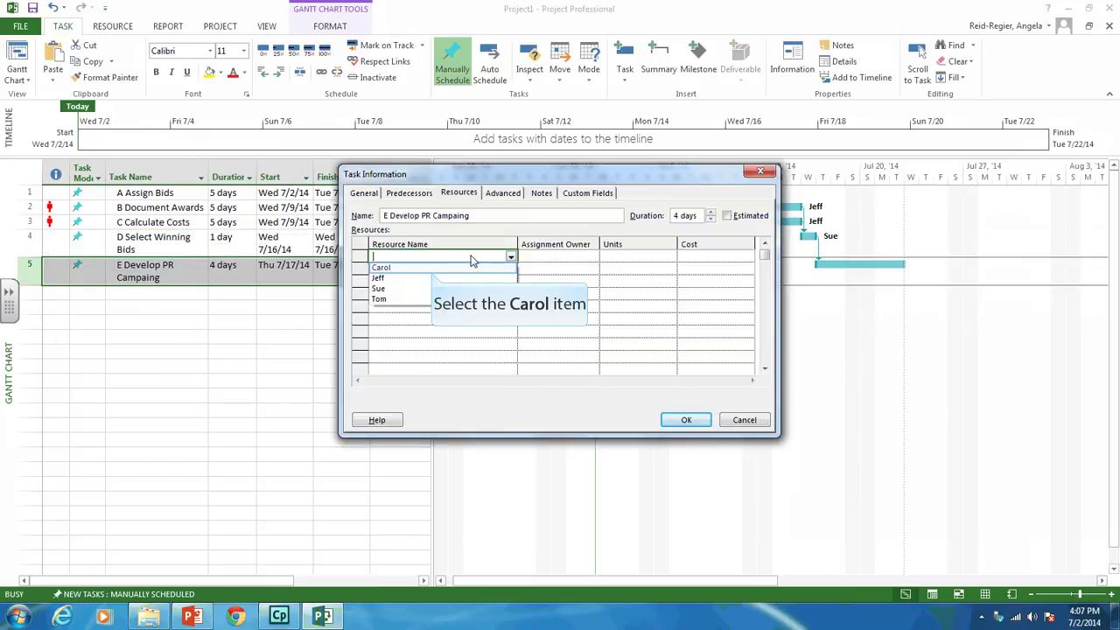
click(435, 267)
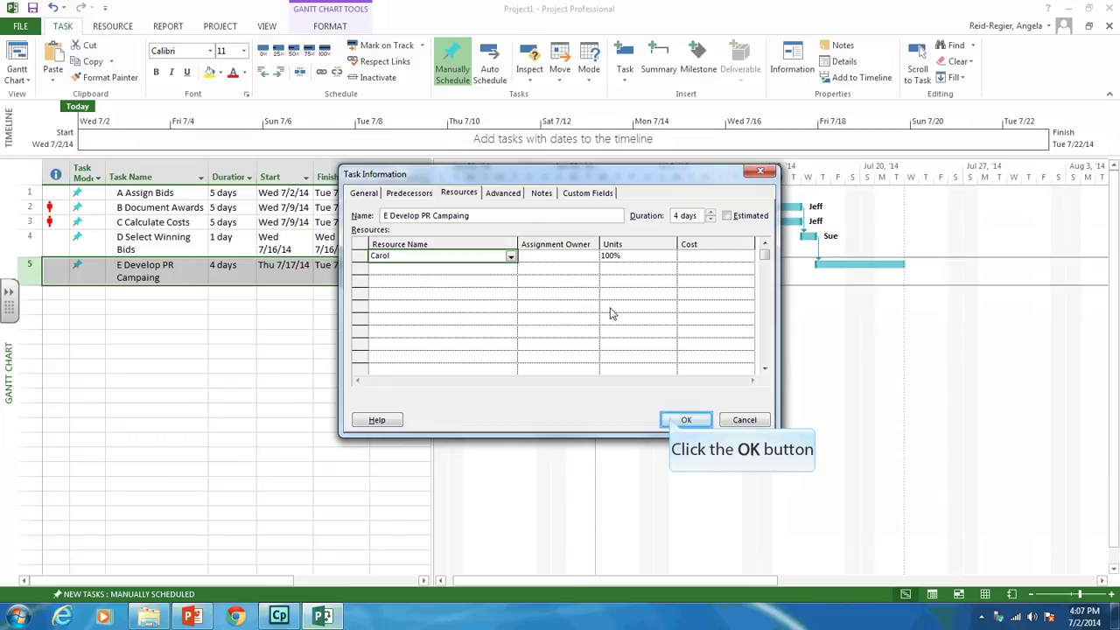
click(672, 421)
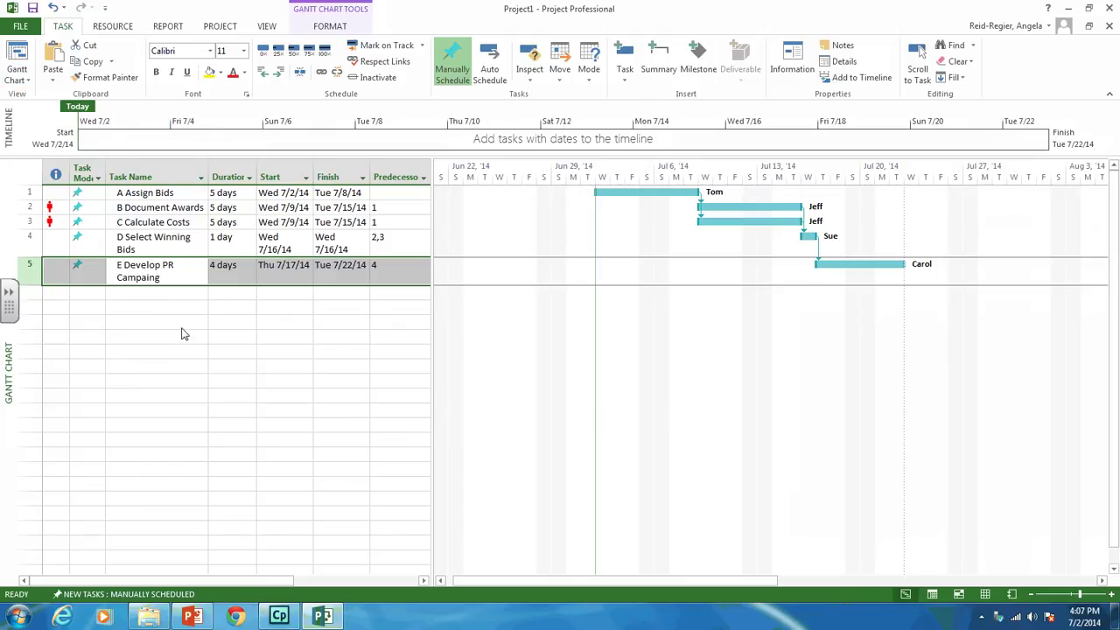
Step: Switch to the Resource Sheet view and examine the maximum units of each team member for overallocation
click(30, 81)
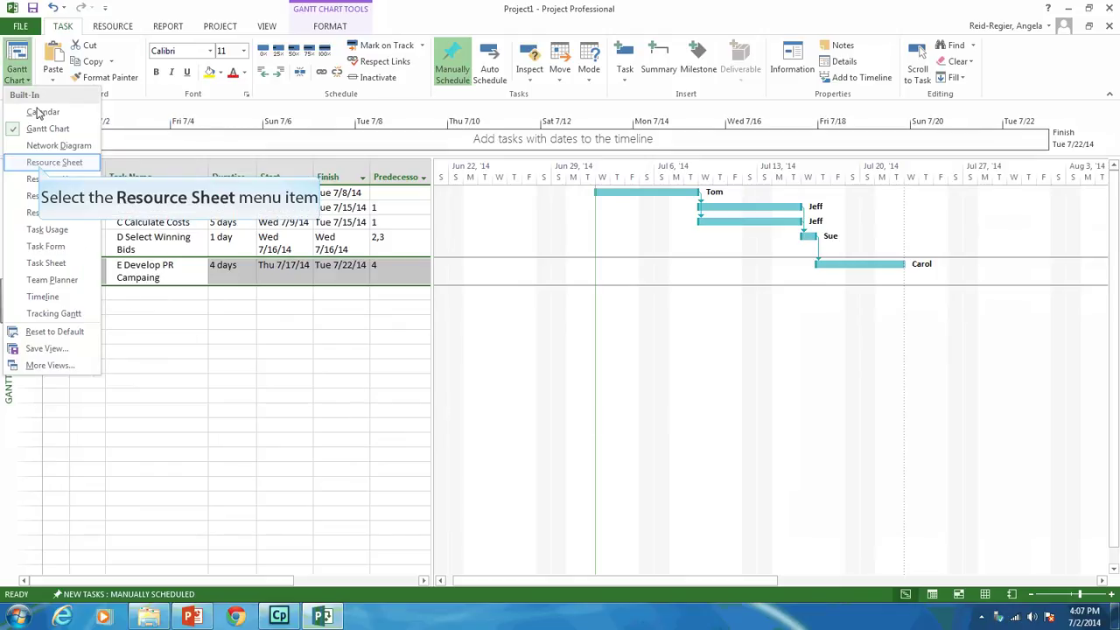
click(39, 164)
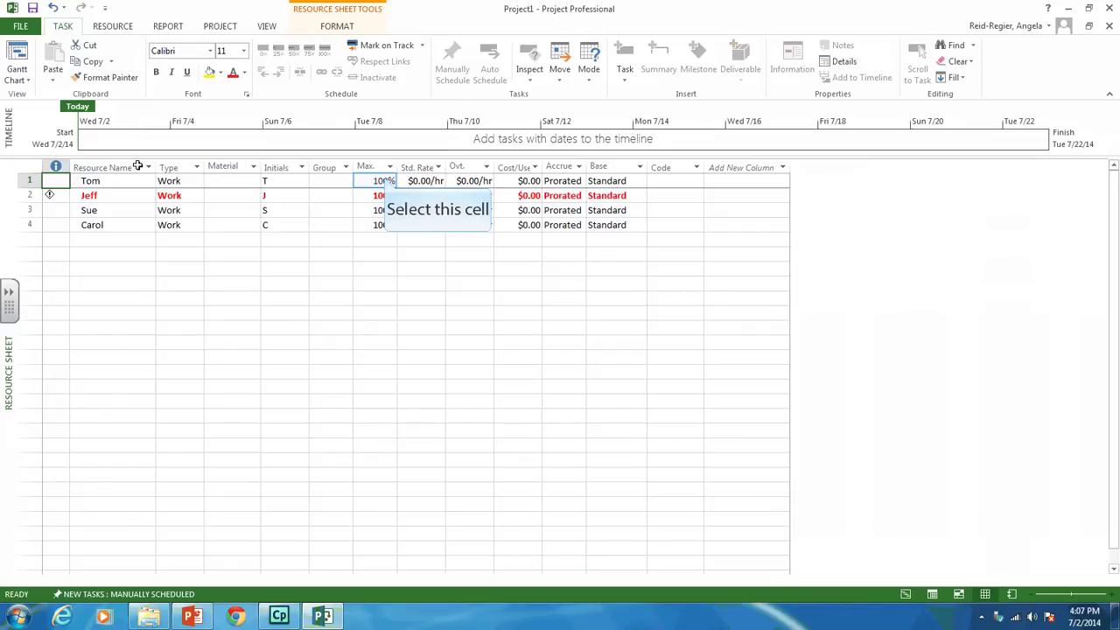
click(385, 180)
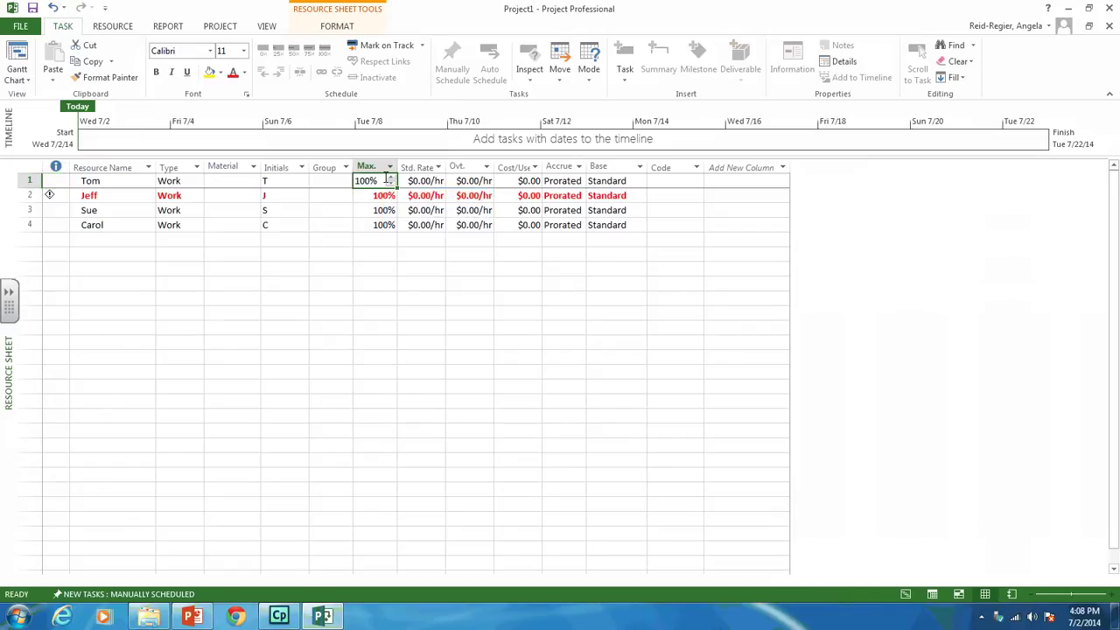
key(Down)
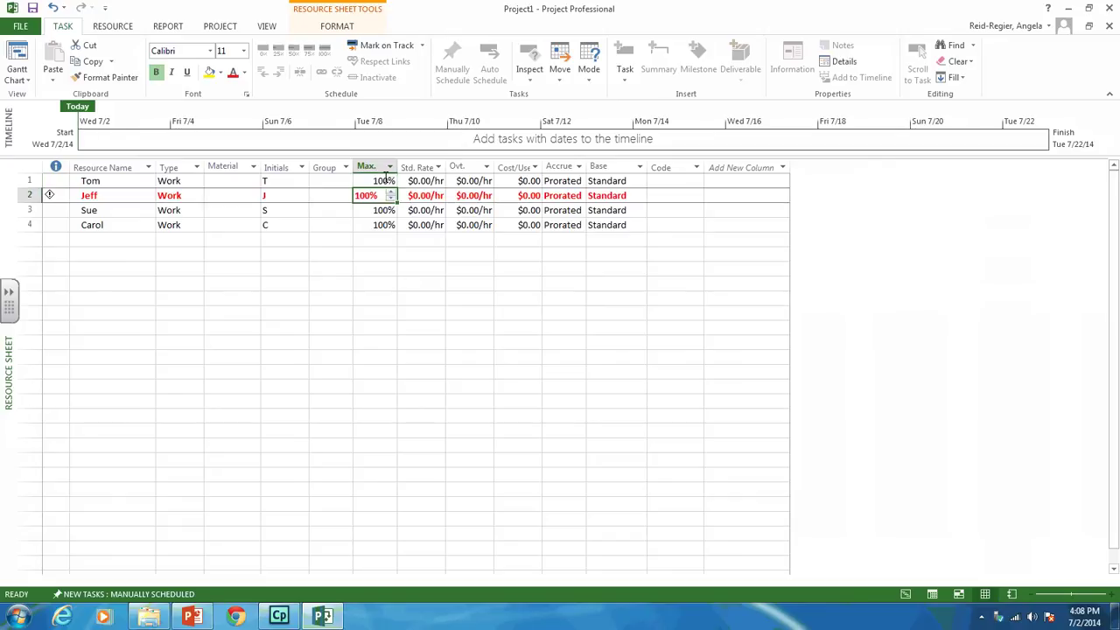
key(Down)
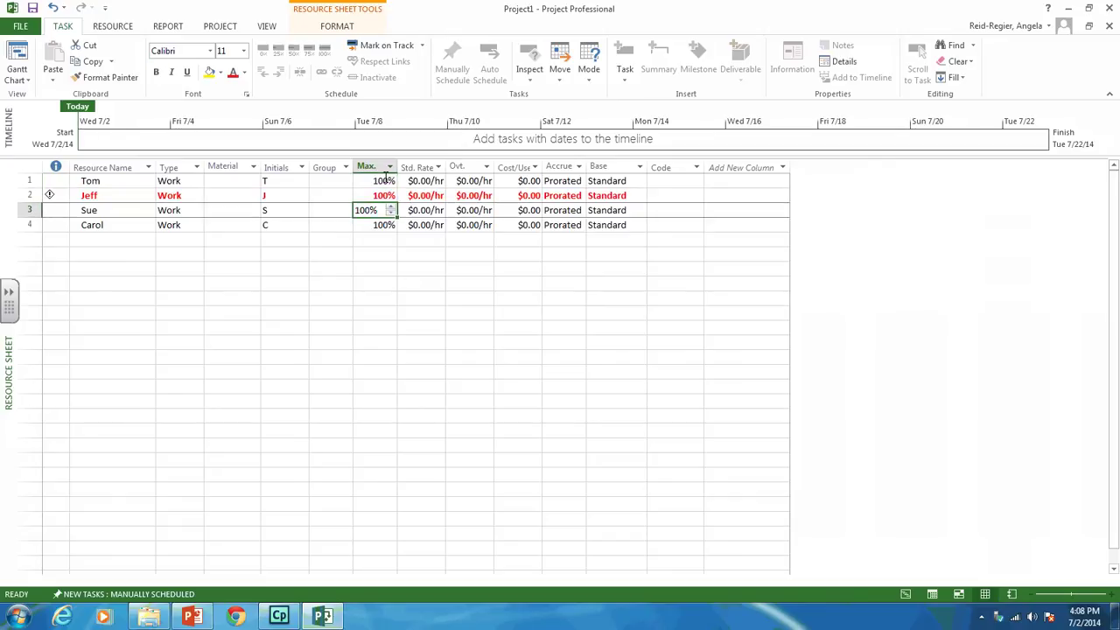
key(Down)
click(367, 181)
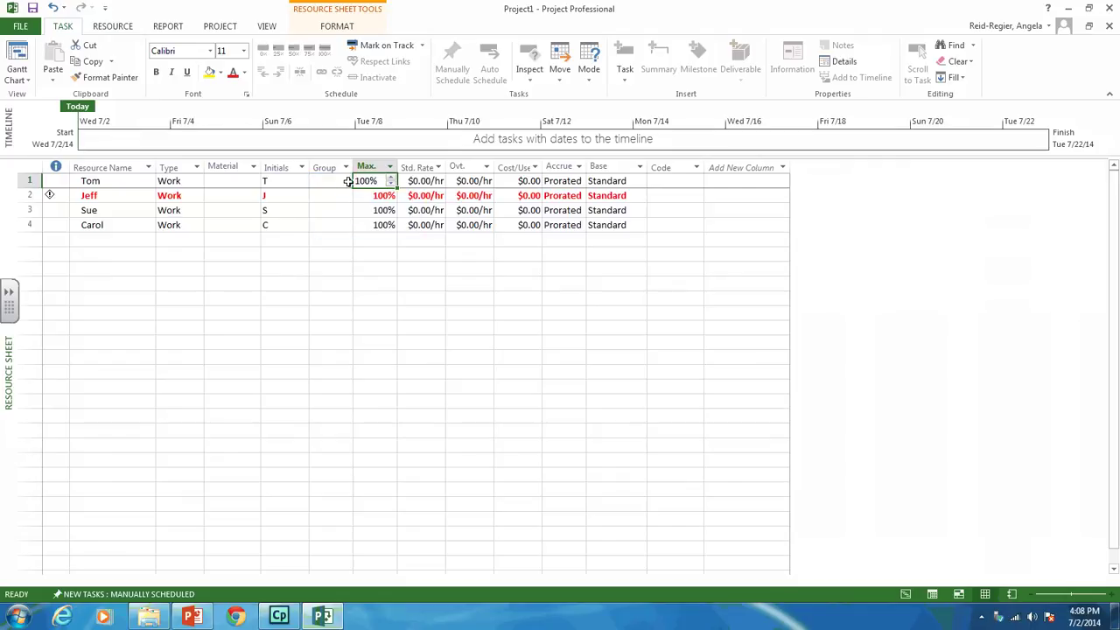
click(315, 181)
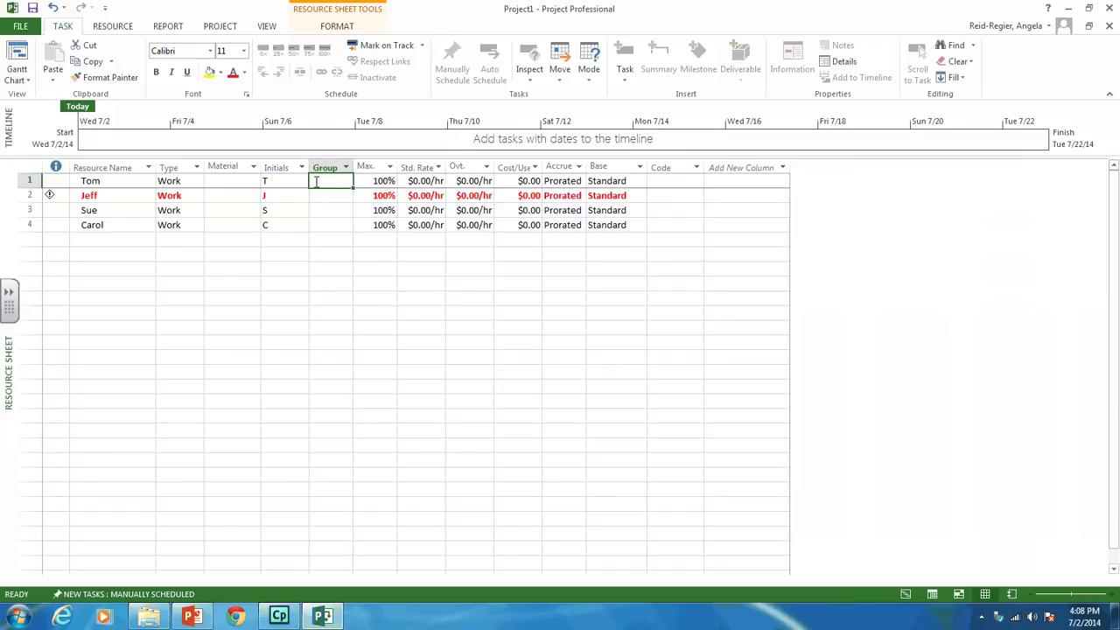
key(Right)
key(Down)
key(Down)
key(Down)
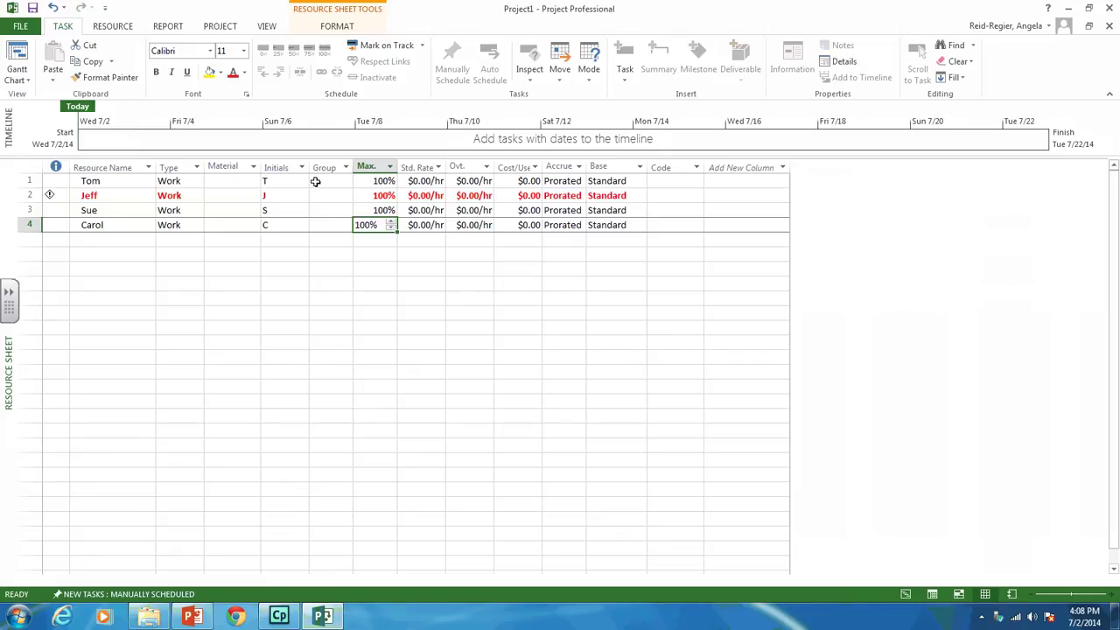
key(Up)
key(Up)
key(Up)
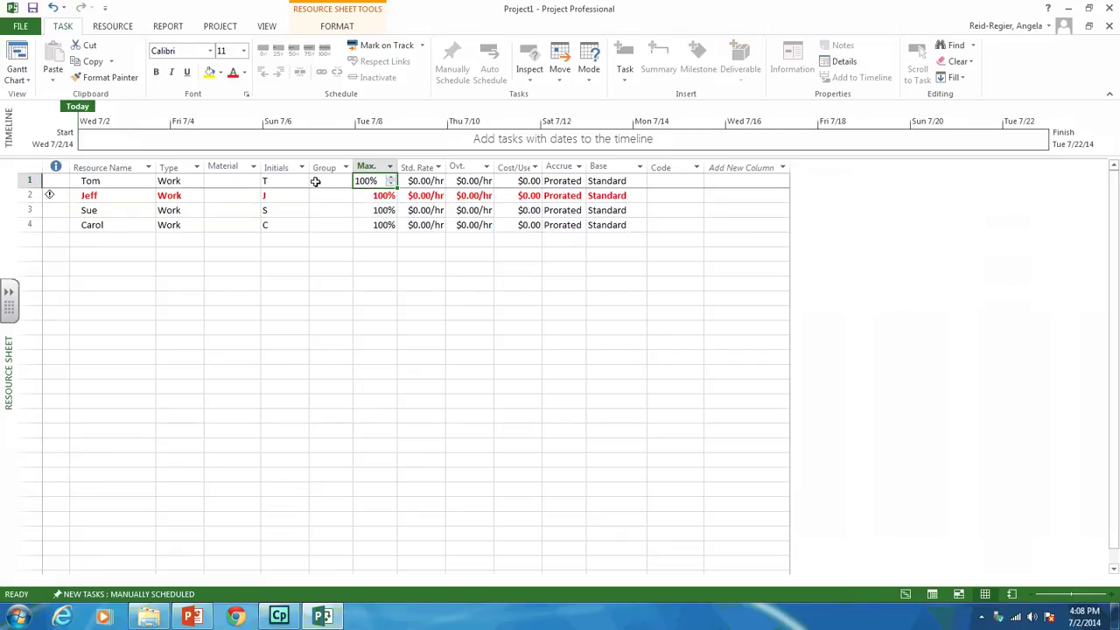
key(Down)
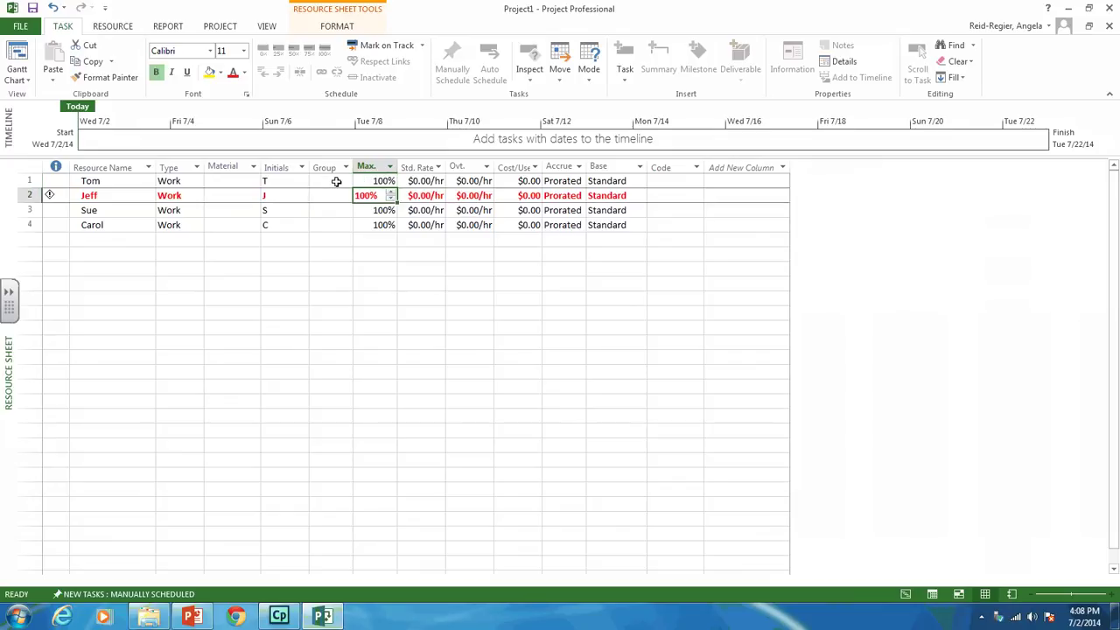
key(Down)
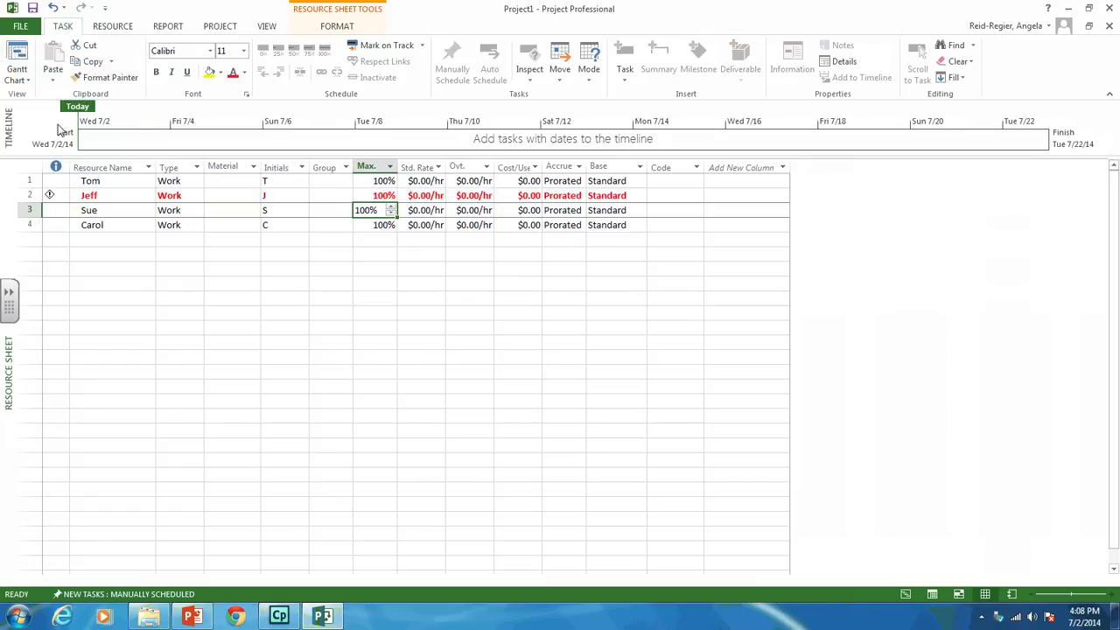
Step: Review the Gantt Chart and Resource Sheet views, and examine each team member's daily work hours in the Resource Usage view
click(17, 54)
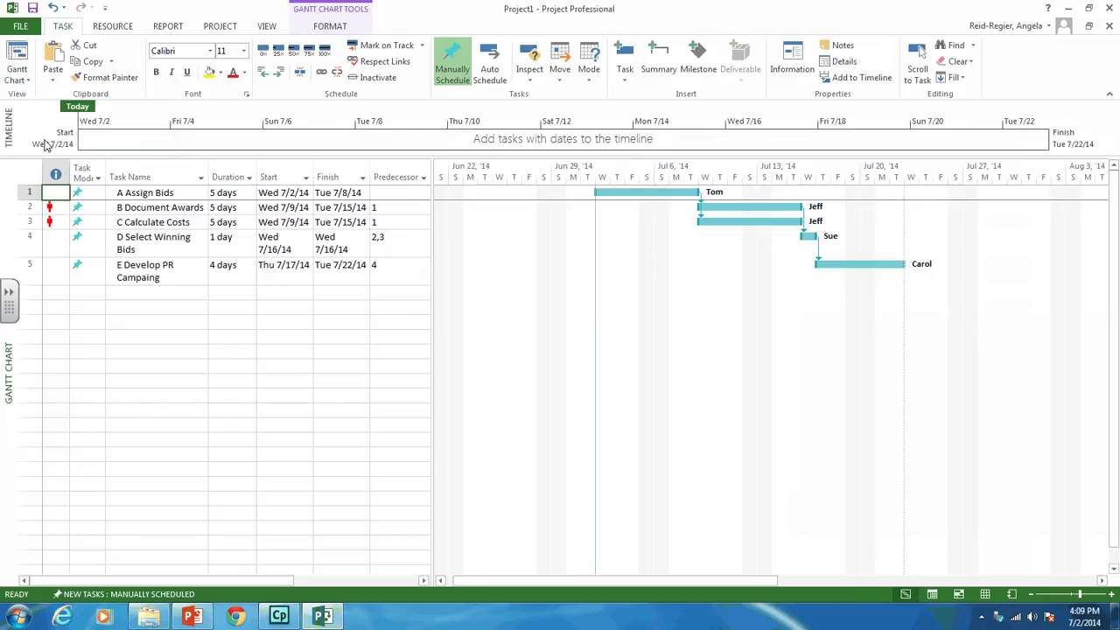
click(31, 81)
click(38, 163)
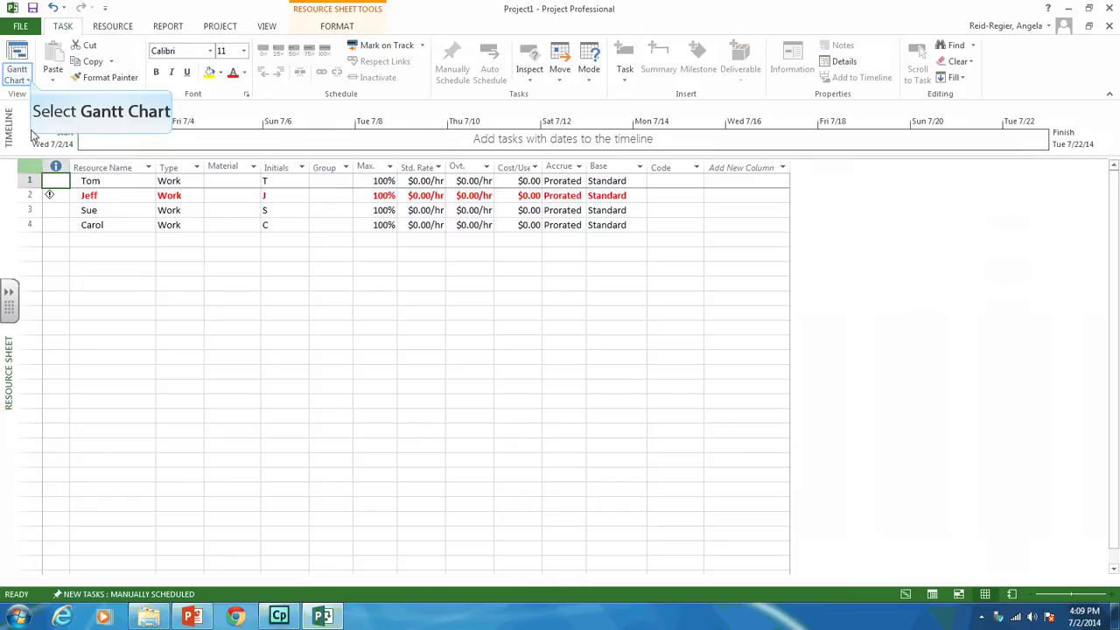
click(30, 81)
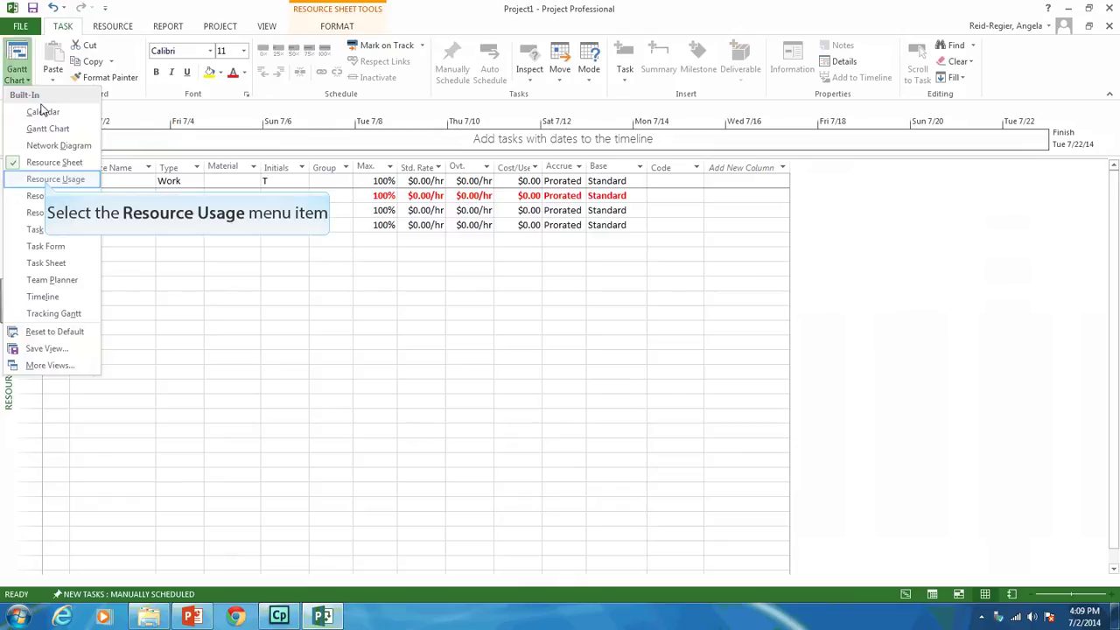
click(52, 180)
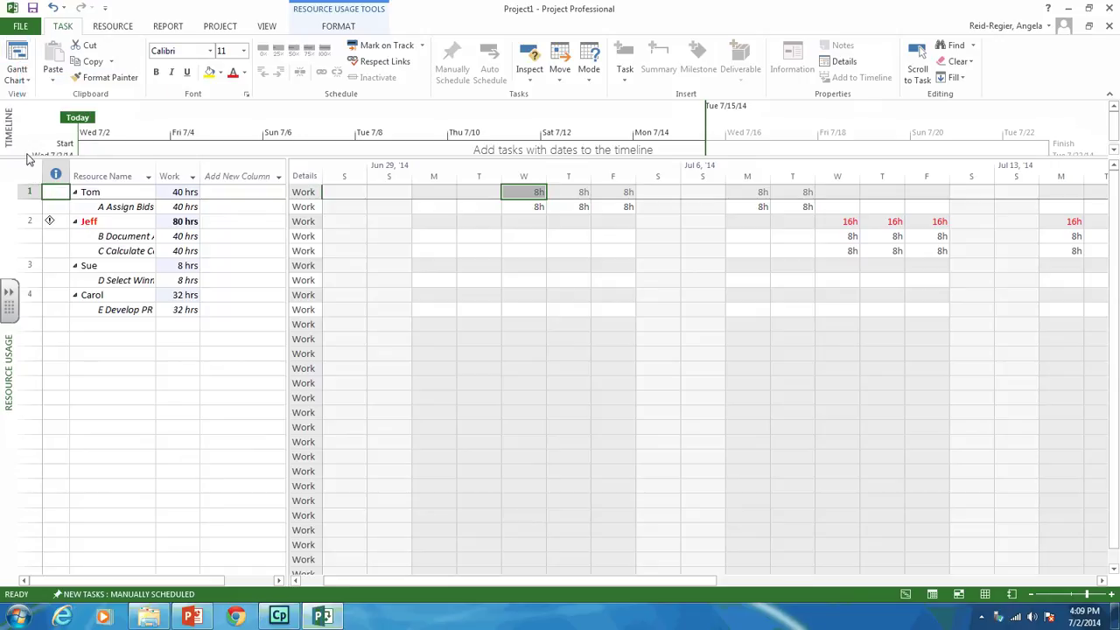
Step: Examine the task sequence and assignments in the Network Diagram view, and return to the Gantt Chart
click(17, 63)
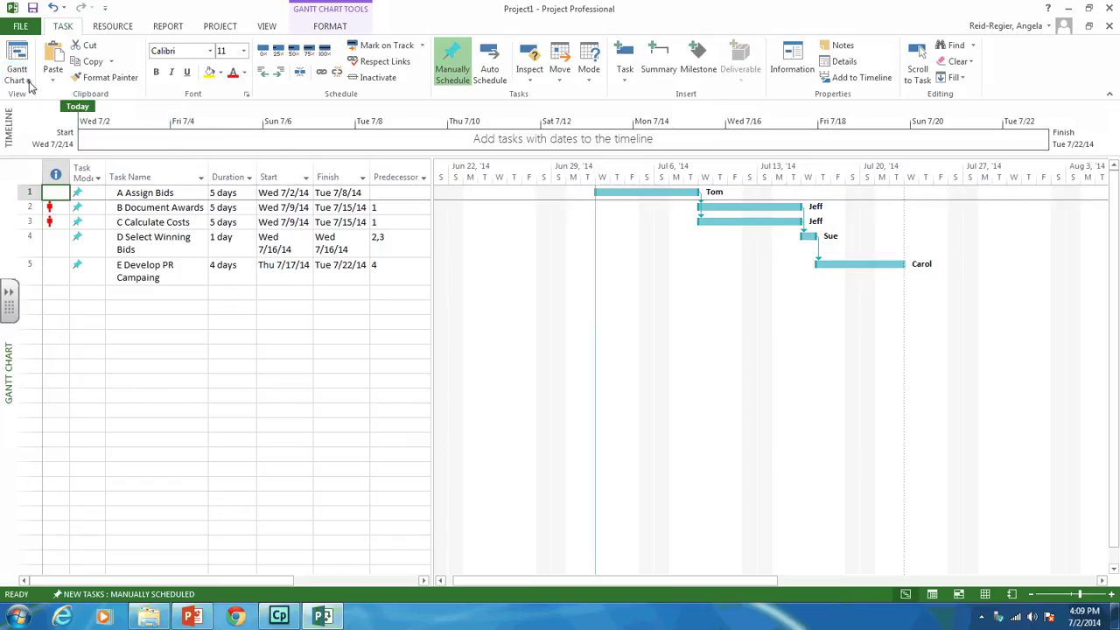
click(29, 82)
click(45, 146)
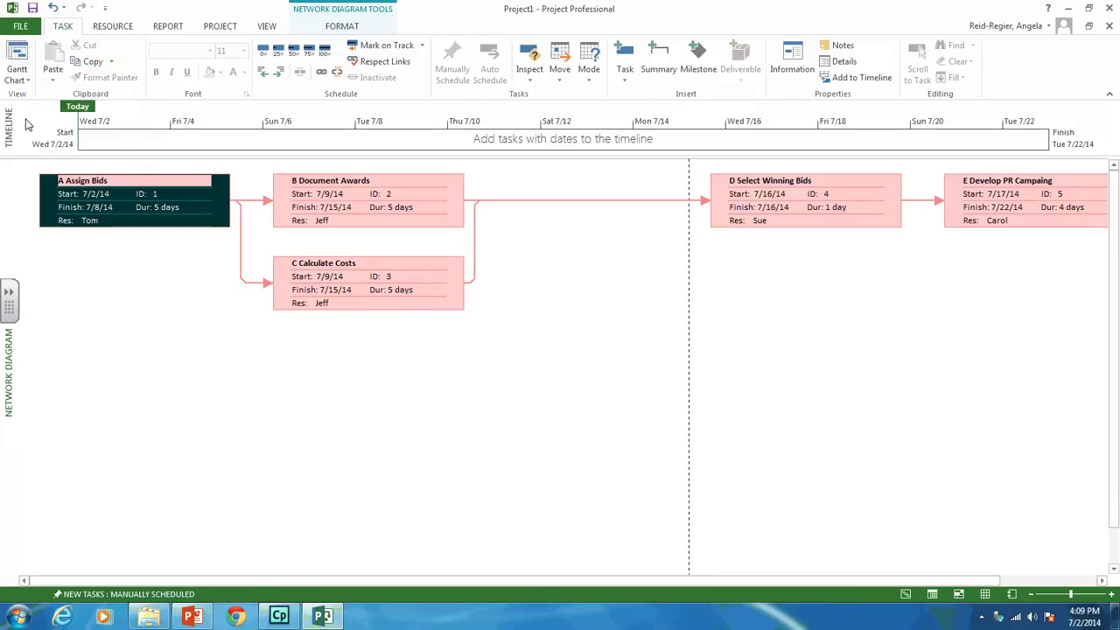
click(18, 61)
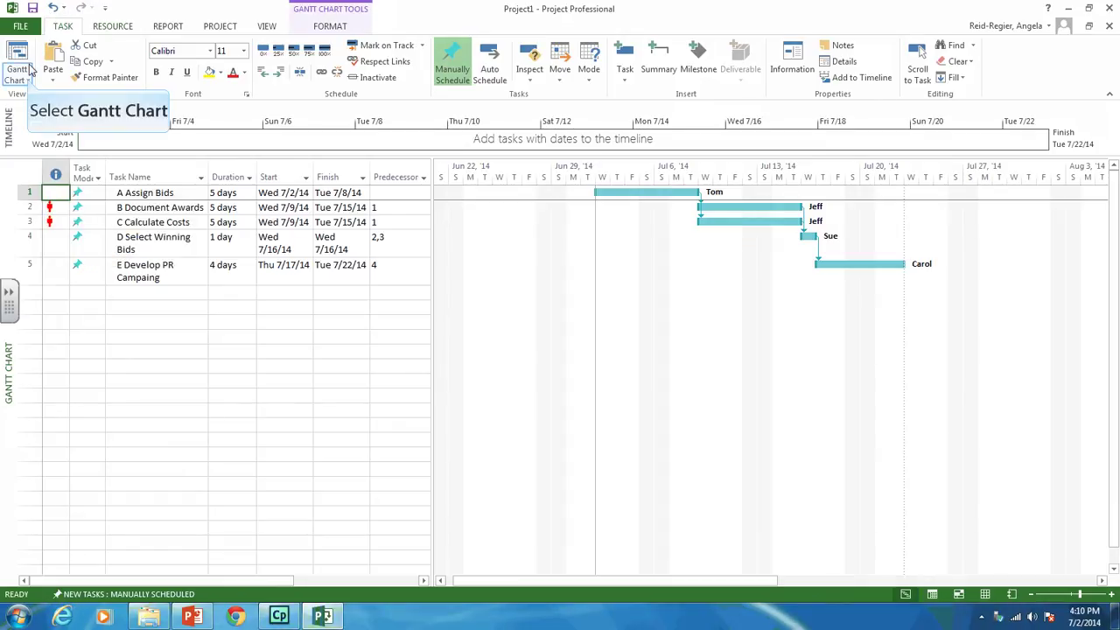
Step: Add a fifth team member by first name in the first empty row of the Resource Sheet
click(26, 77)
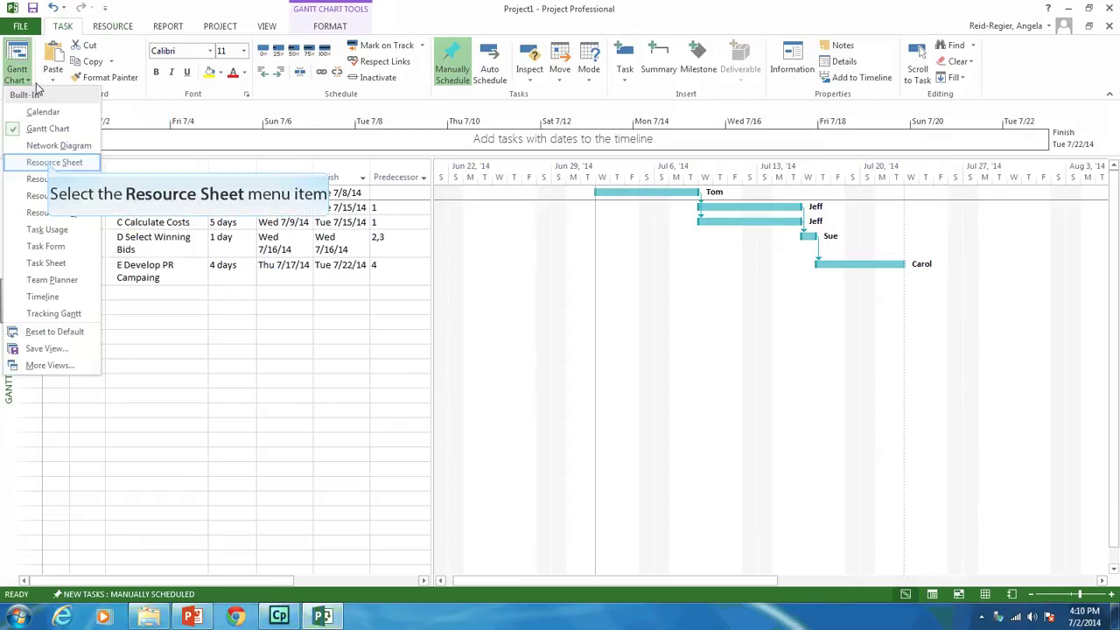
click(49, 166)
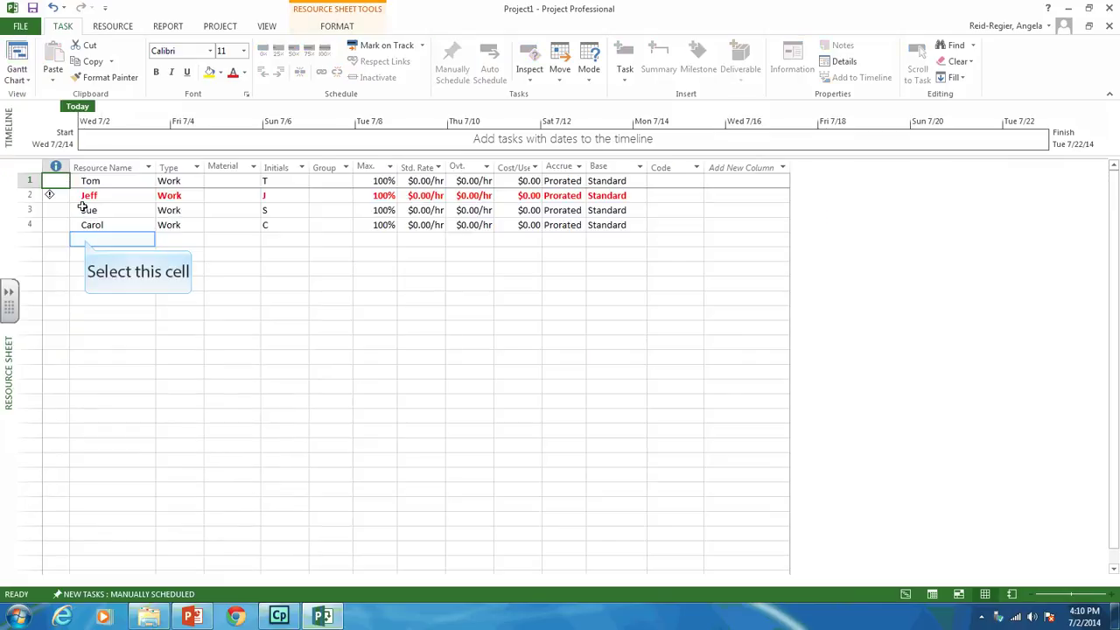
click(86, 239)
text(bob)
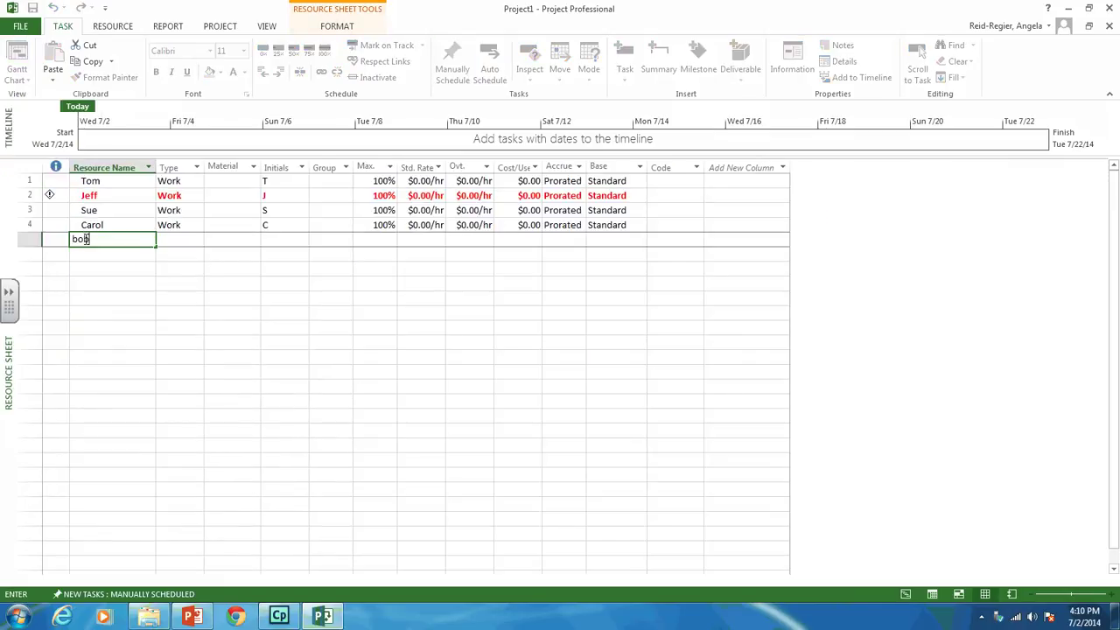
key(Tab)
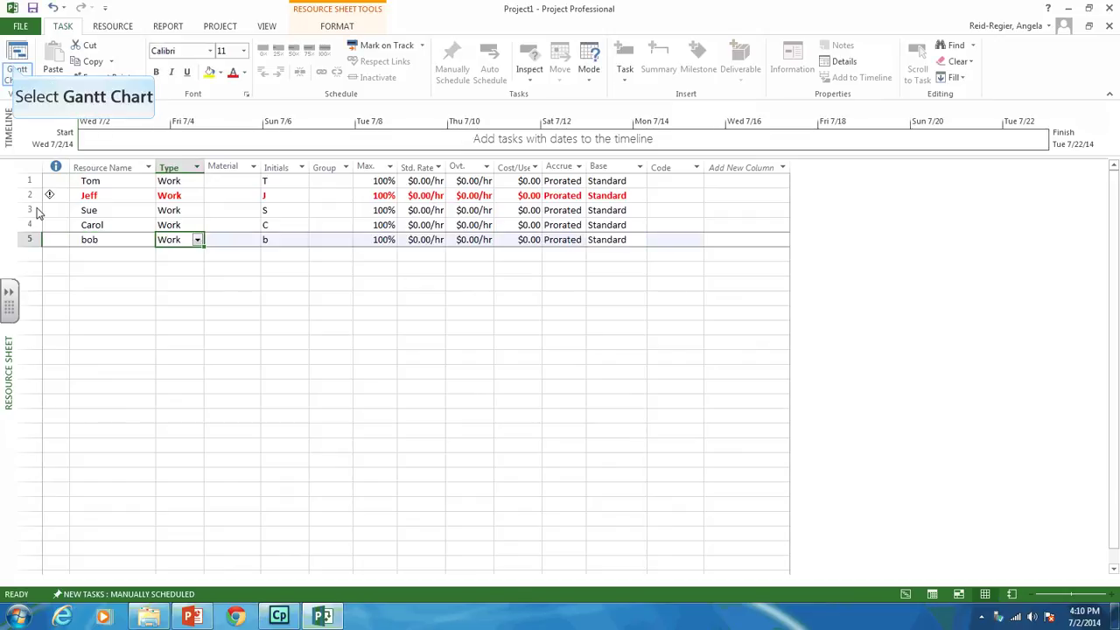
Step: Reassign C Calculate Costs in the Gantt Chart to the team member from row 5 of the resource sheet
click(21, 76)
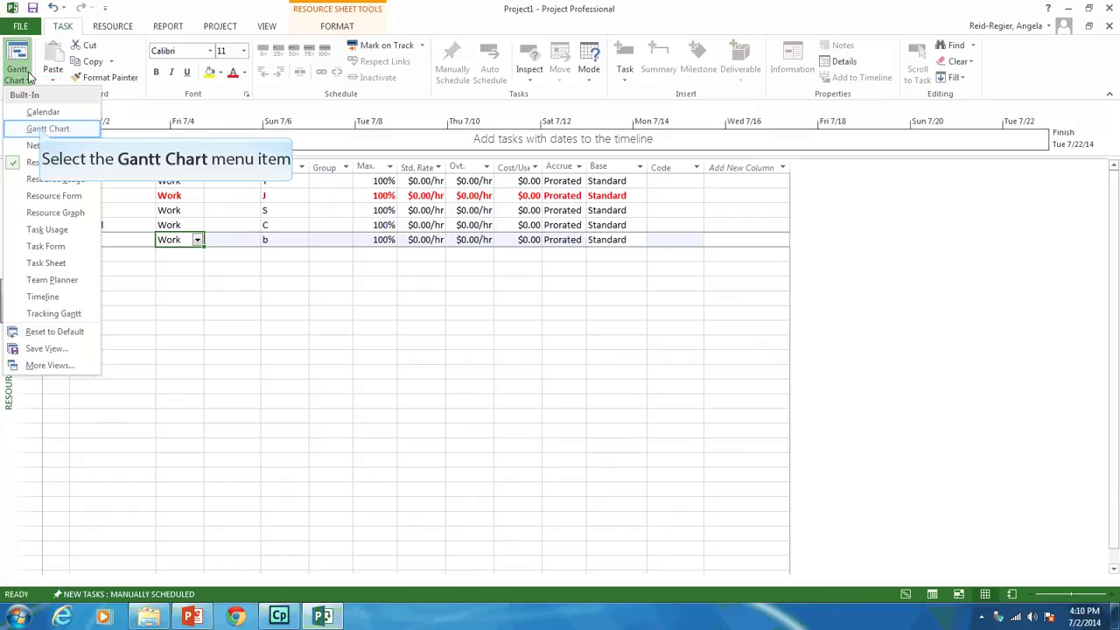
click(40, 128)
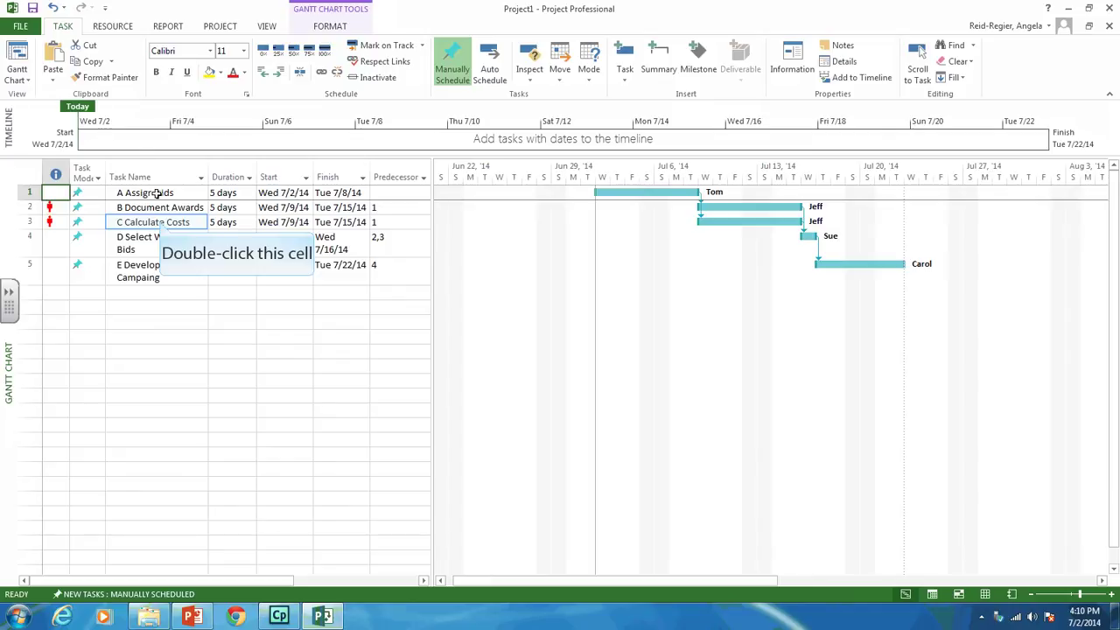
double_click(160, 222)
double_click(160, 222)
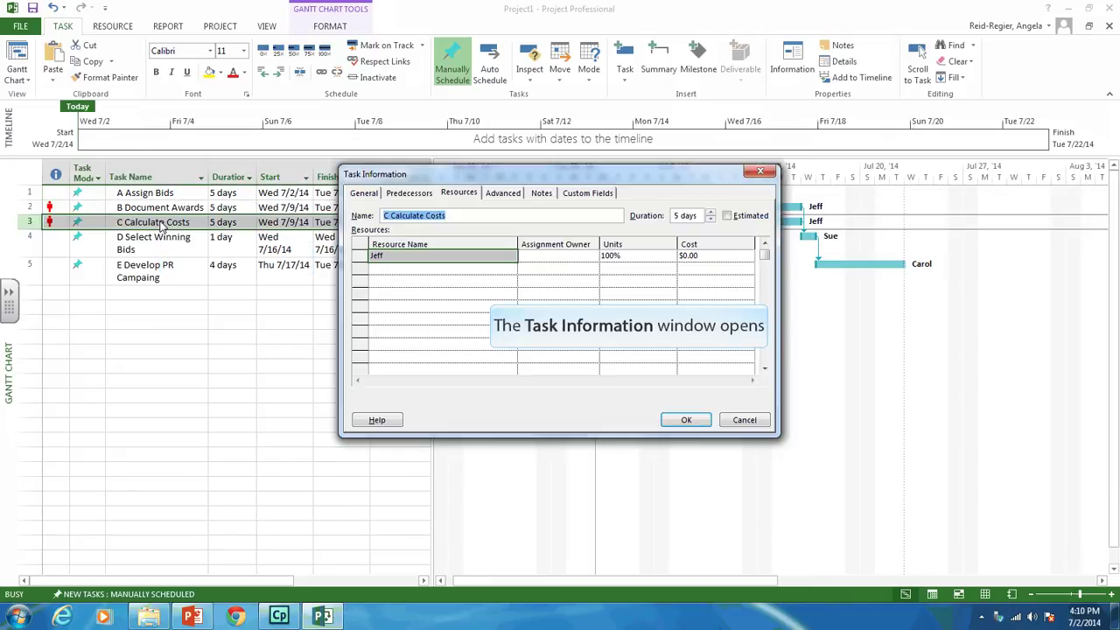
click(490, 257)
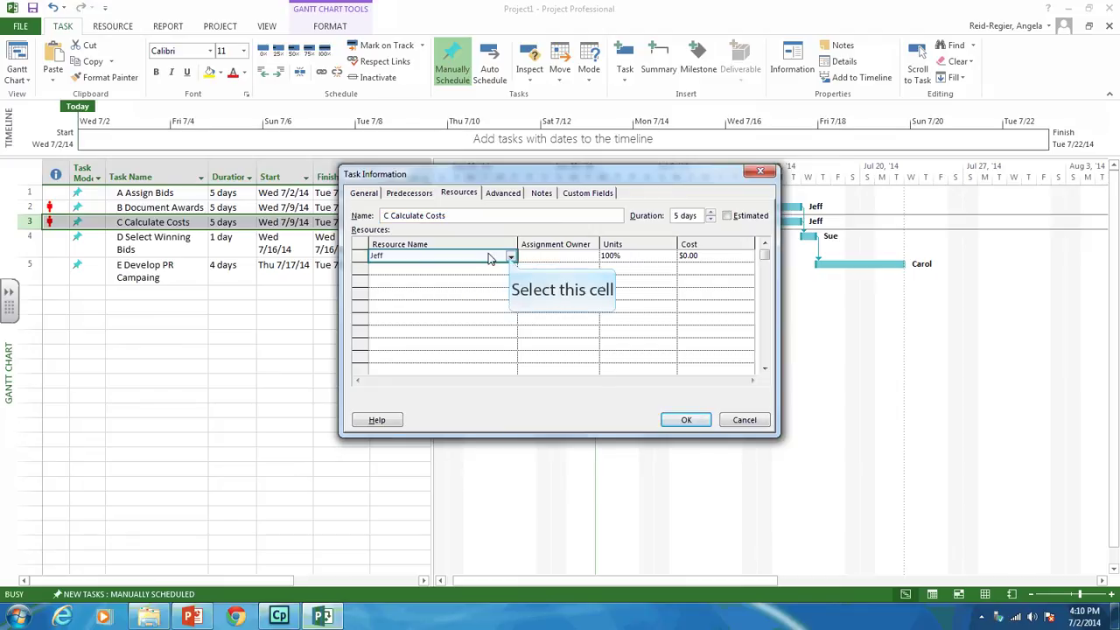
click(510, 257)
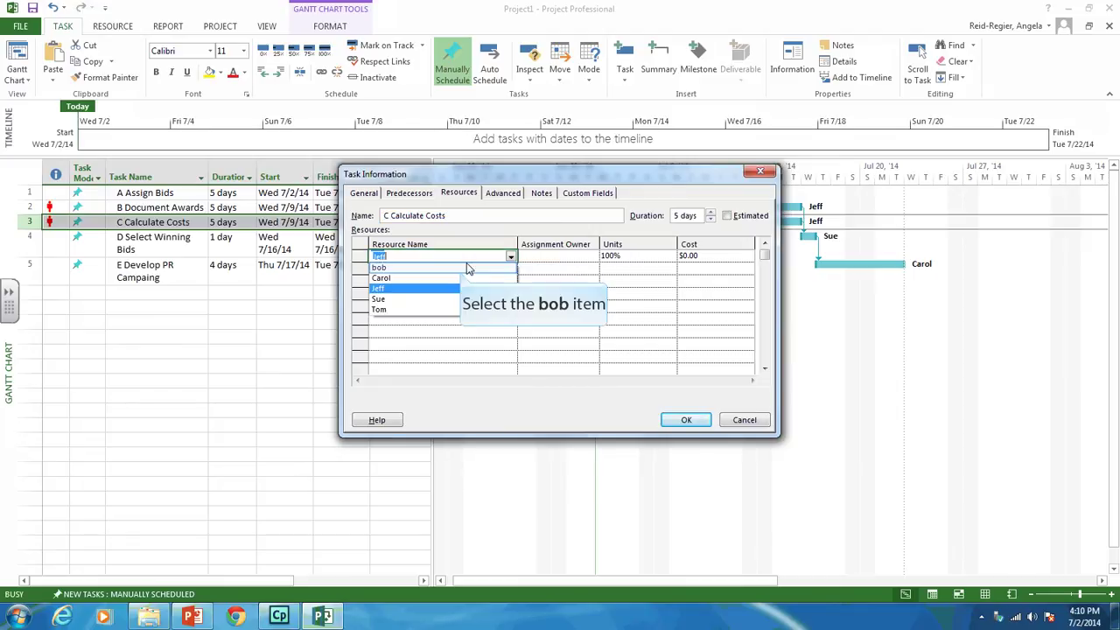
click(464, 267)
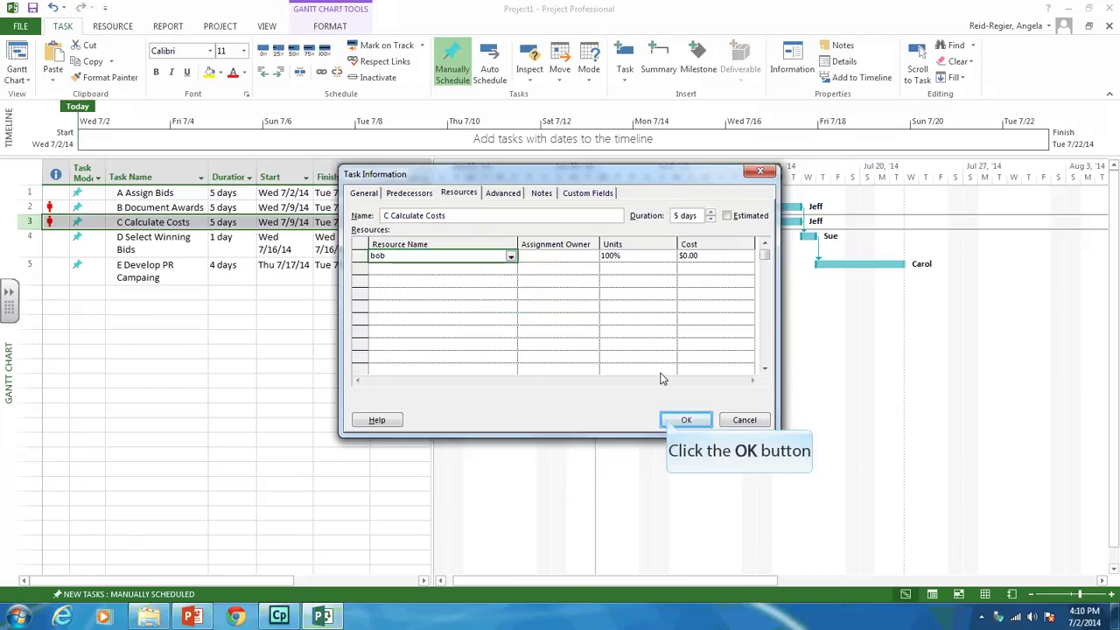
click(684, 420)
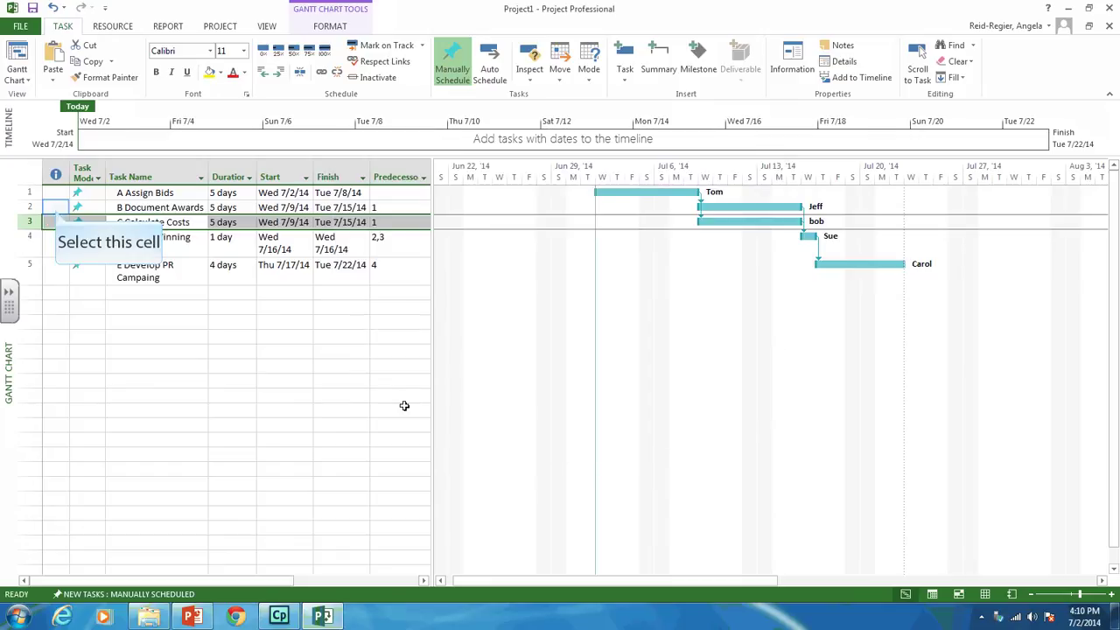
Step: Check the task indicators and each team member's hours in the Resource Usage view, and return to the Gantt Chart
click(55, 209)
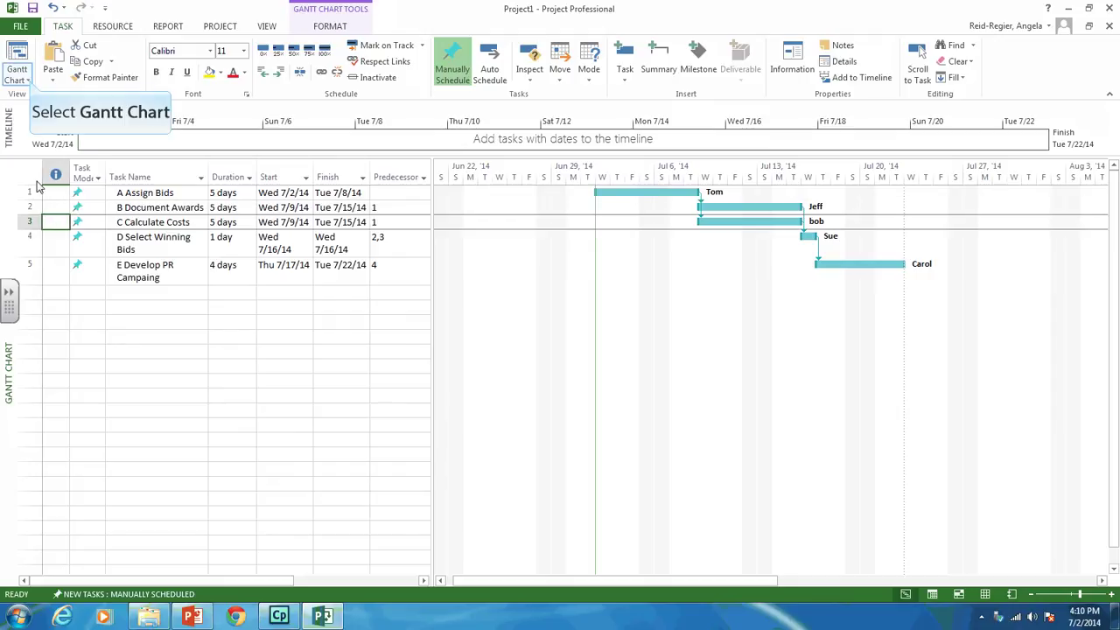
click(30, 80)
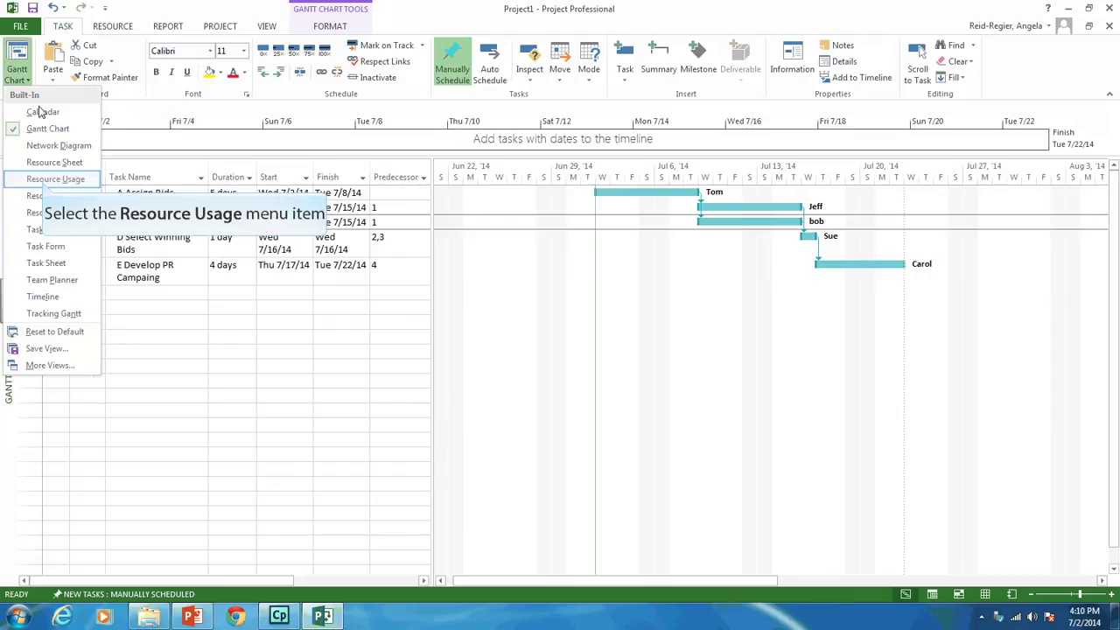
click(44, 181)
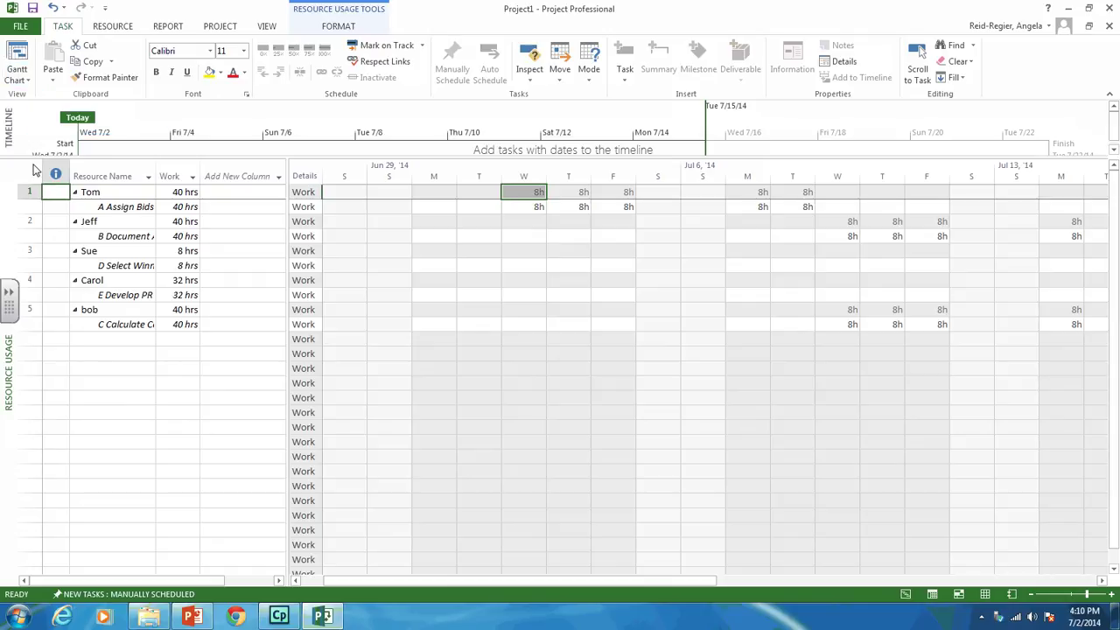
click(28, 80)
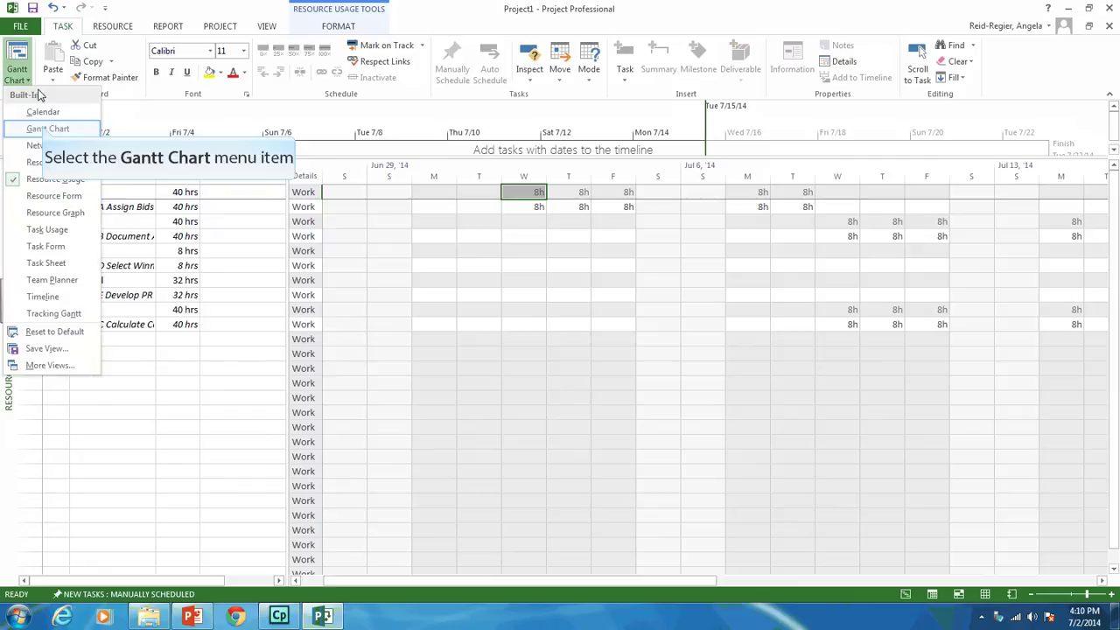
click(43, 127)
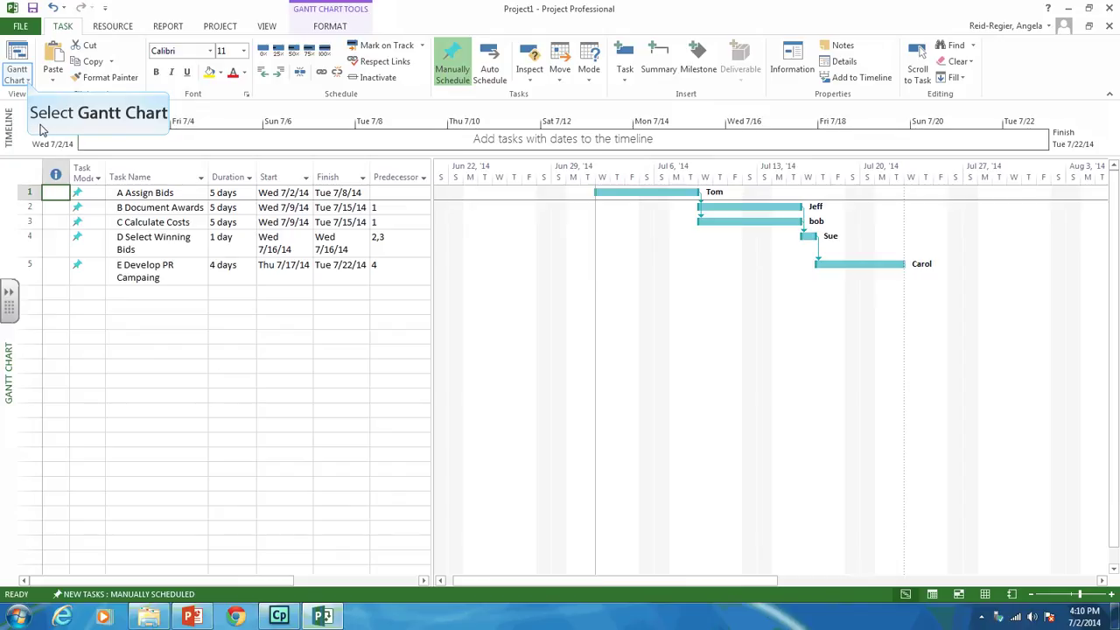
Step: Delete the team member in row 5 of the Resource Sheet
click(29, 81)
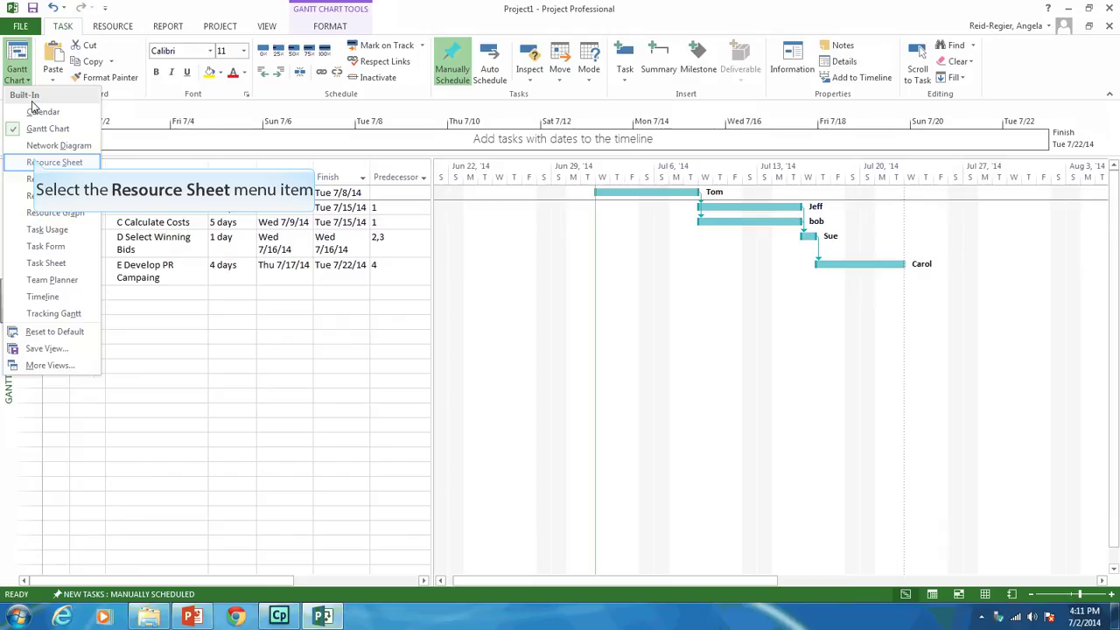
click(35, 163)
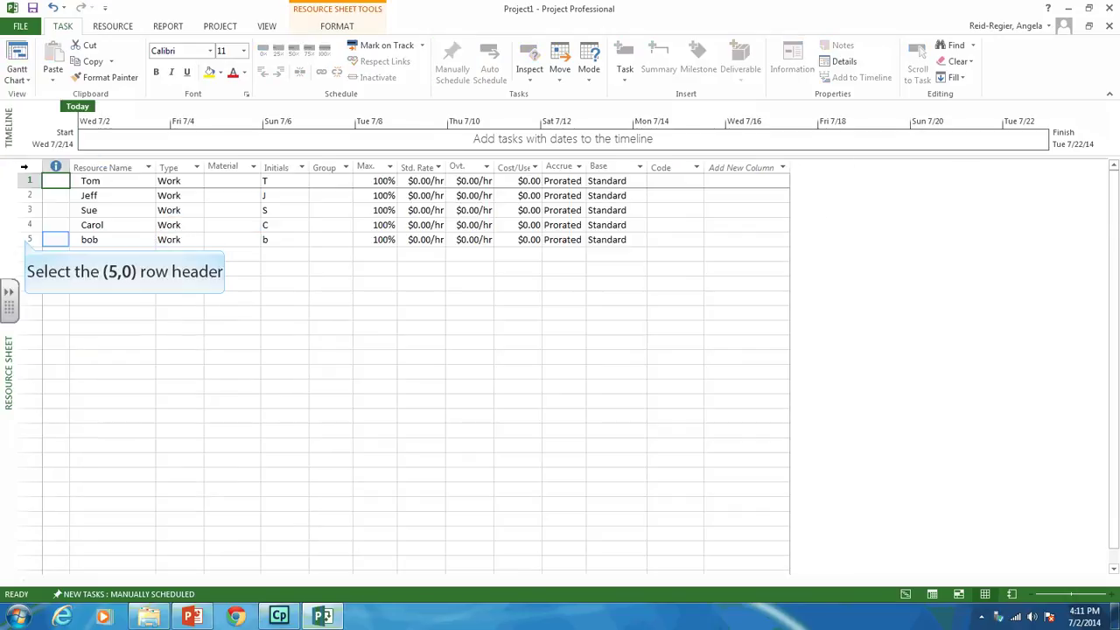
click(29, 240)
key(Delete)
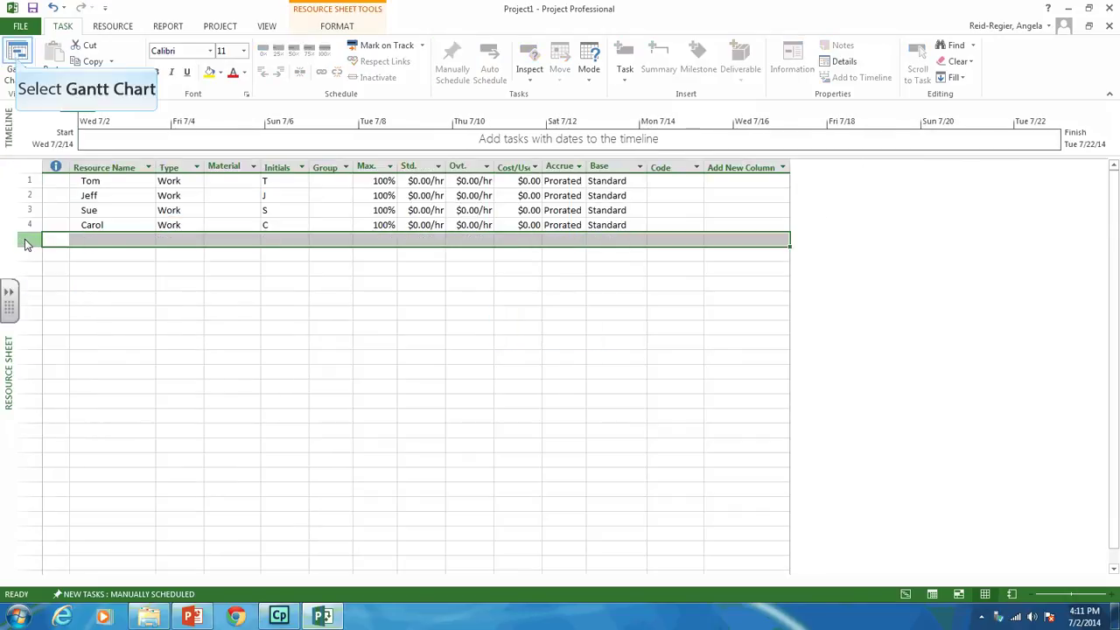
Step: Assign the team member from row 4 of the resource sheet to C Calculate Costs in the Gantt Chart
click(16, 58)
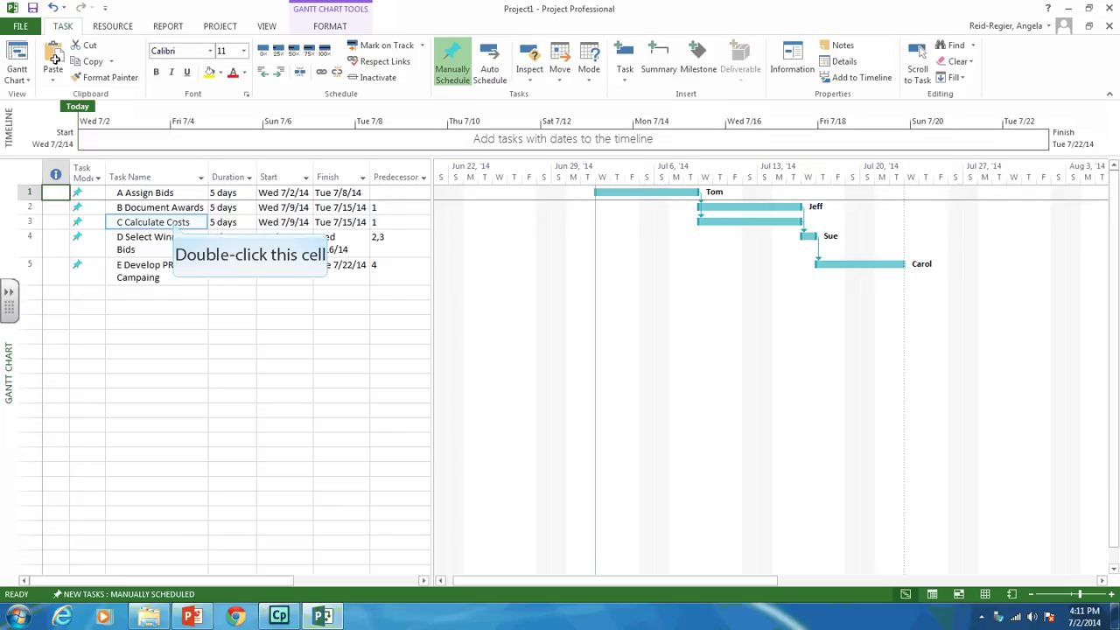
double_click(172, 222)
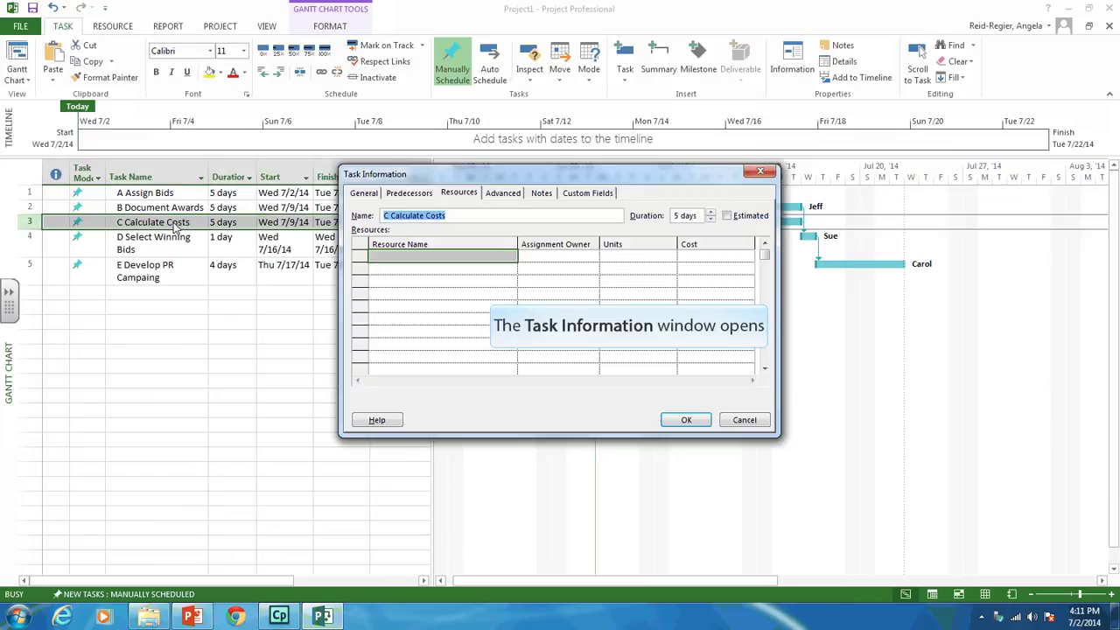
click(495, 254)
click(510, 255)
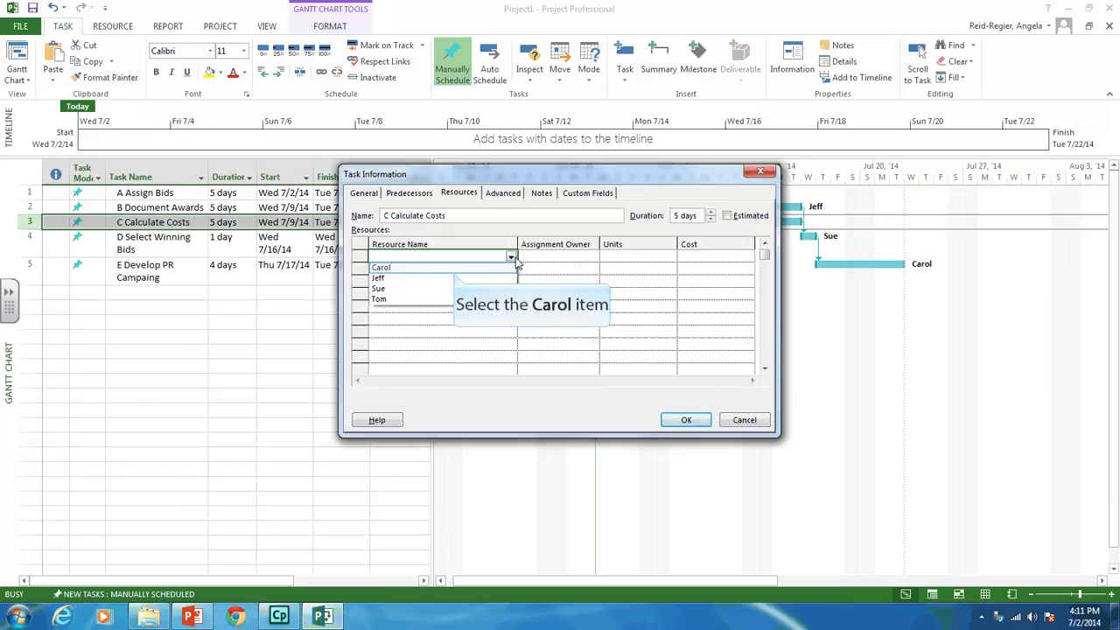
click(462, 268)
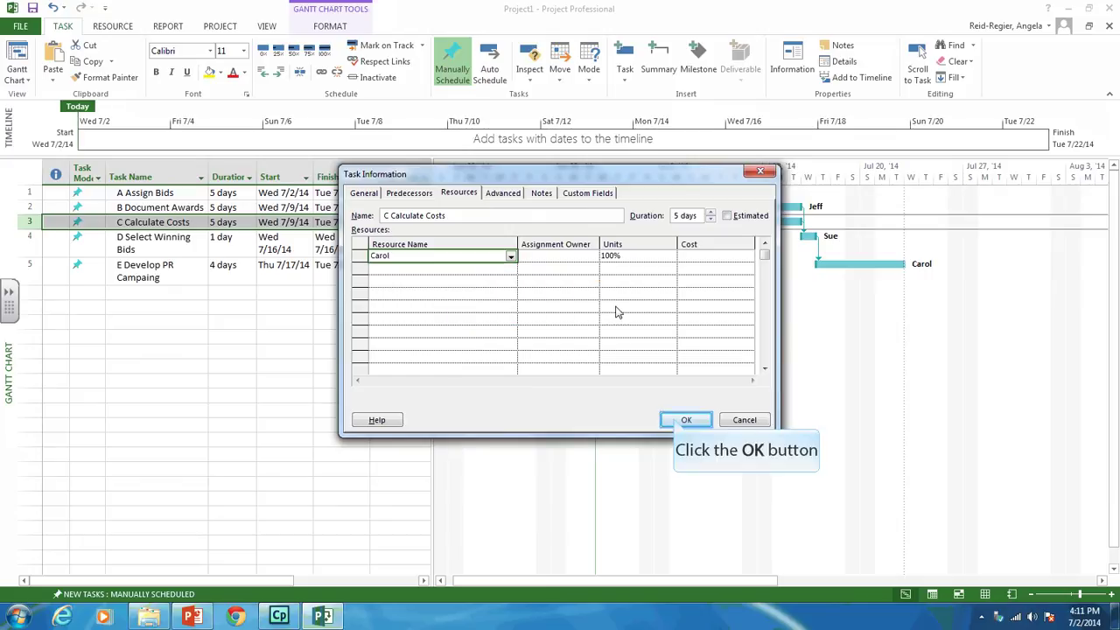
click(686, 420)
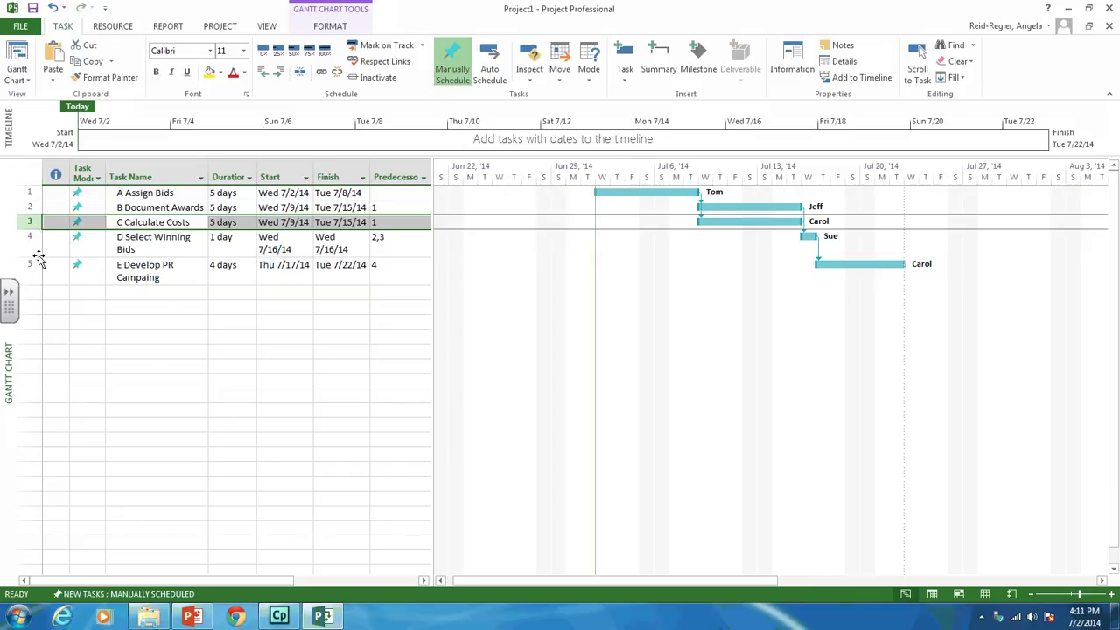
Step: Change the resource of C Calculate Costs to the team member from row 2 of the resource sheet
double_click(33, 222)
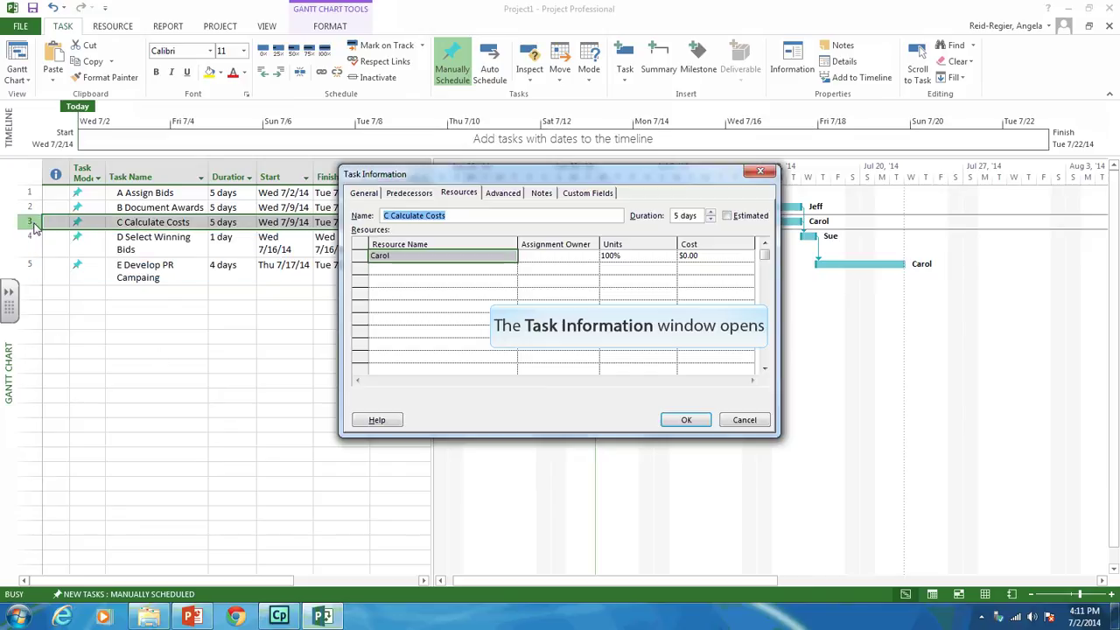
click(491, 255)
click(511, 256)
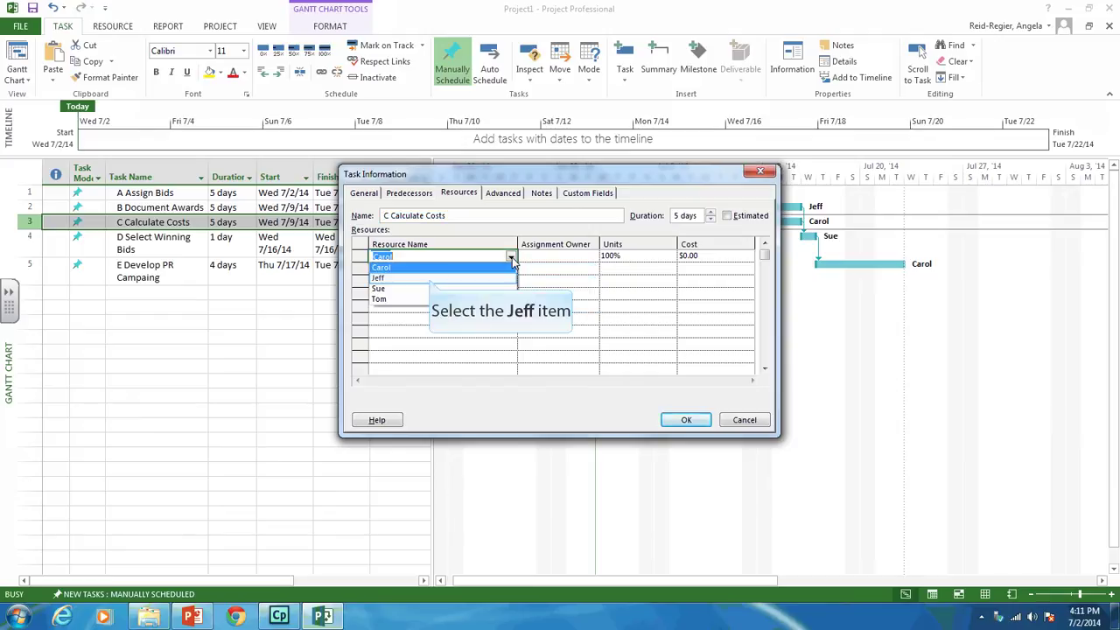
click(429, 278)
click(669, 423)
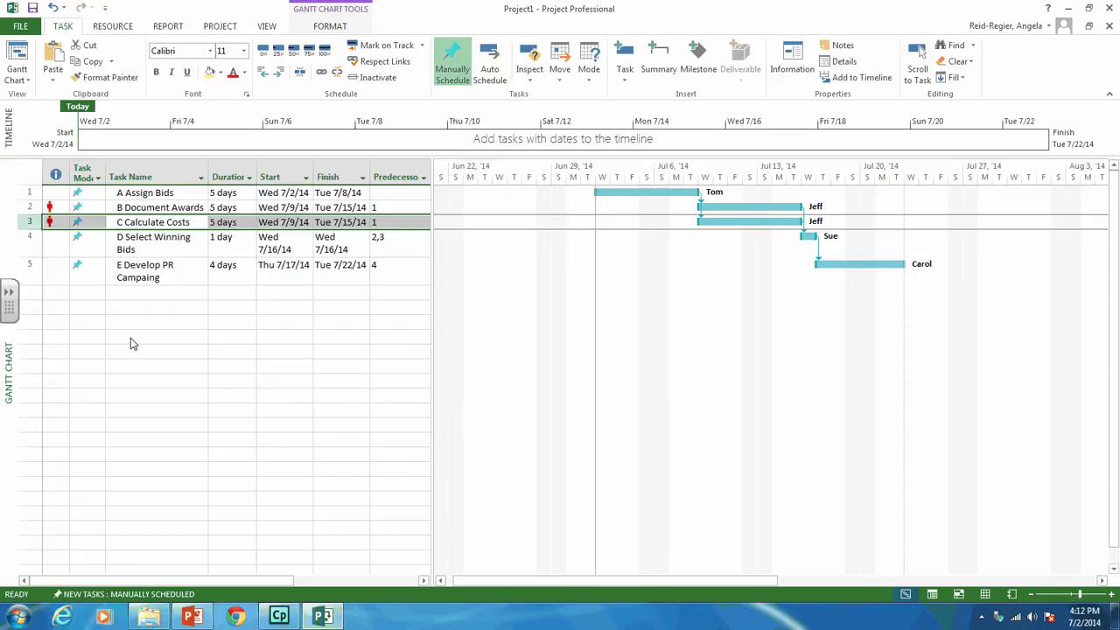
Step: Select all tasks in the Gantt Chart, level all resources, and set the tasks to Auto Schedule
click(25, 177)
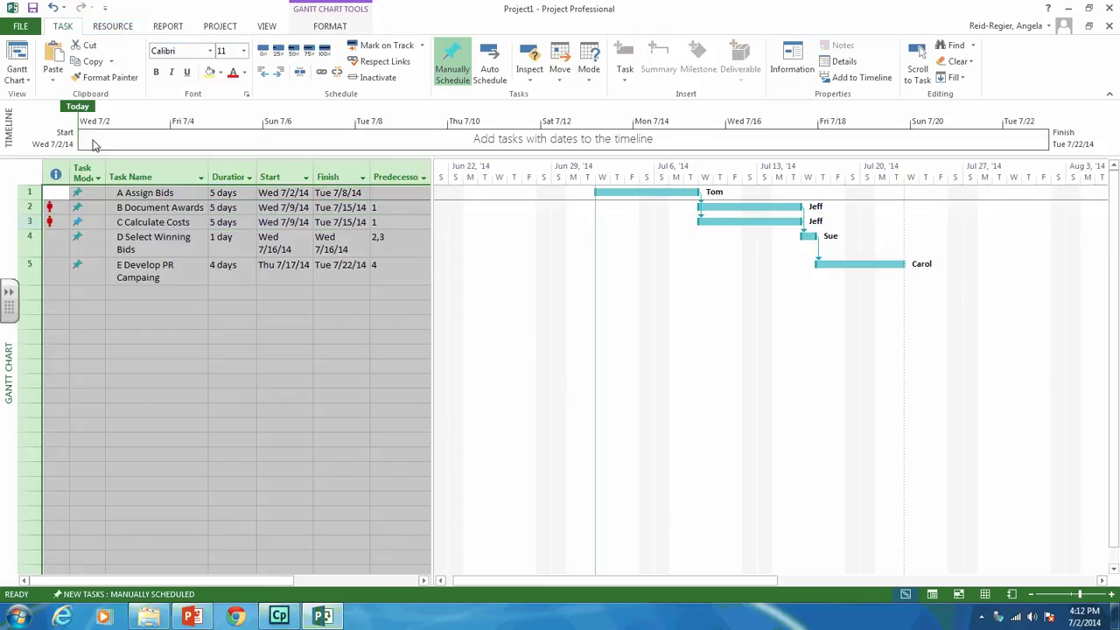
click(114, 27)
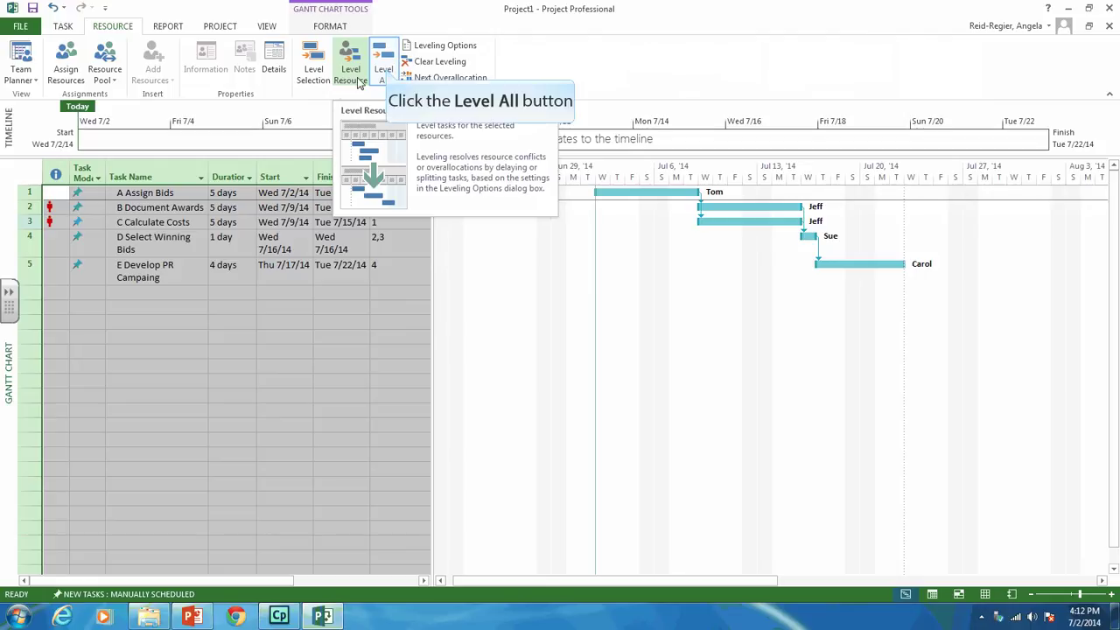
click(384, 70)
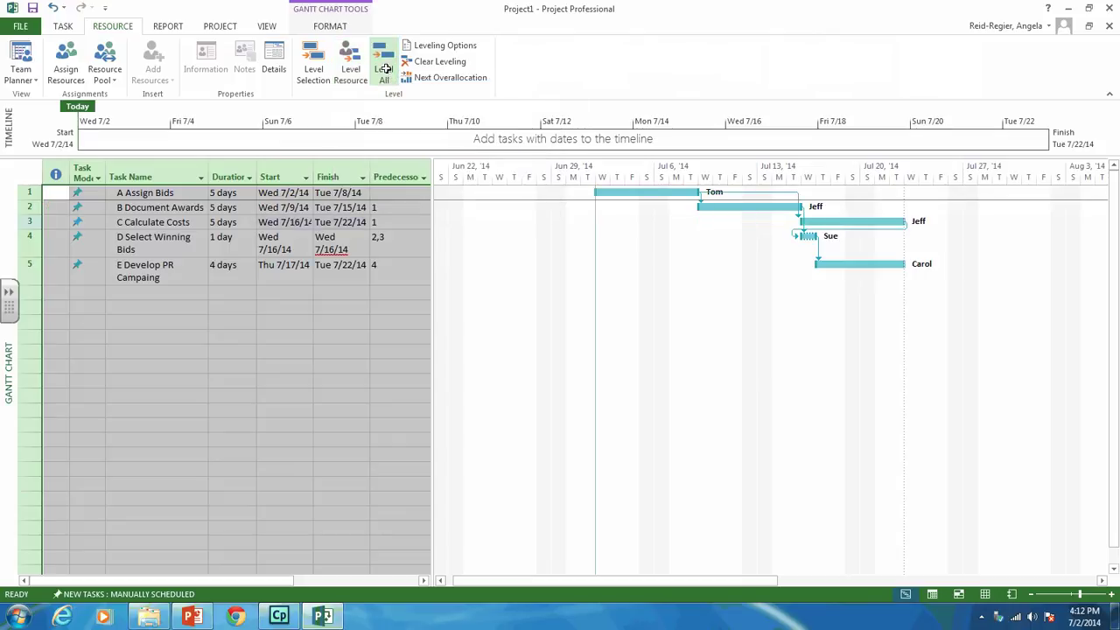
click(61, 26)
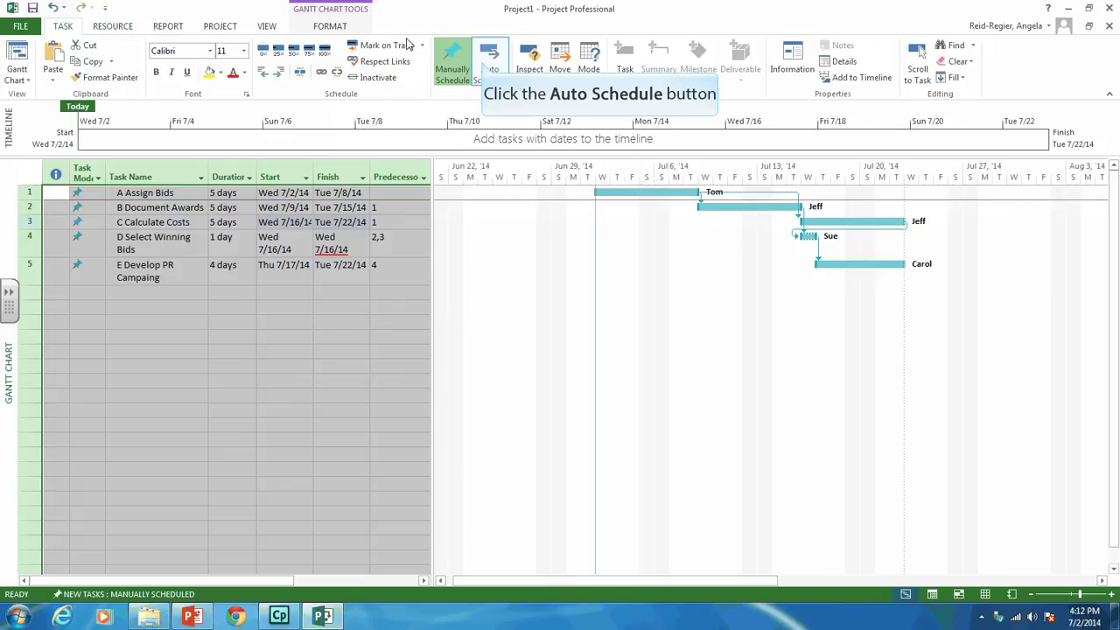
click(485, 66)
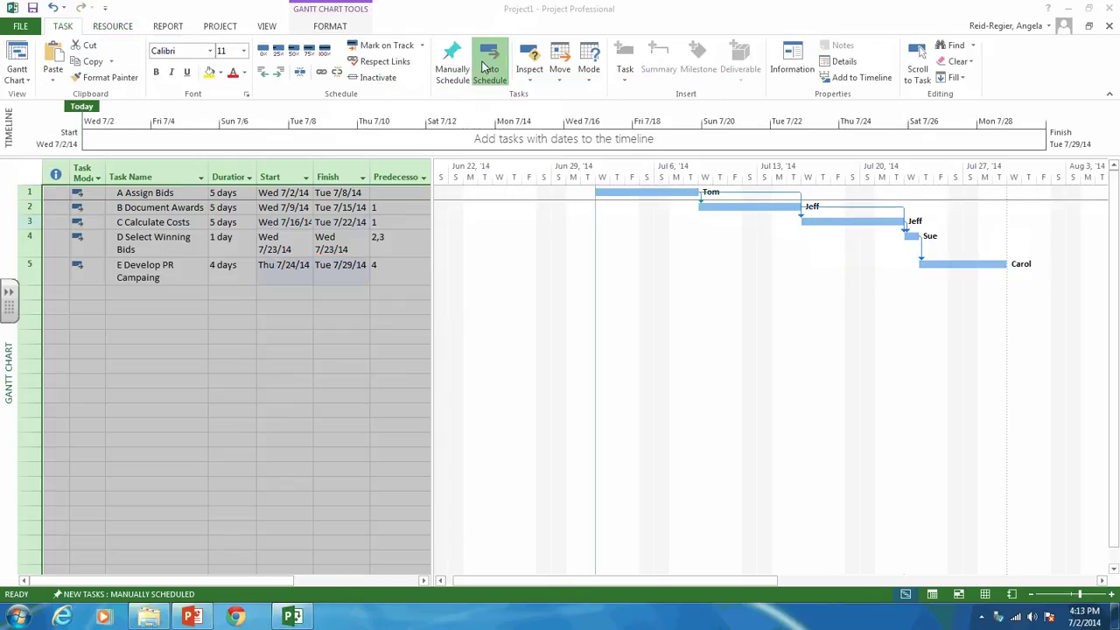